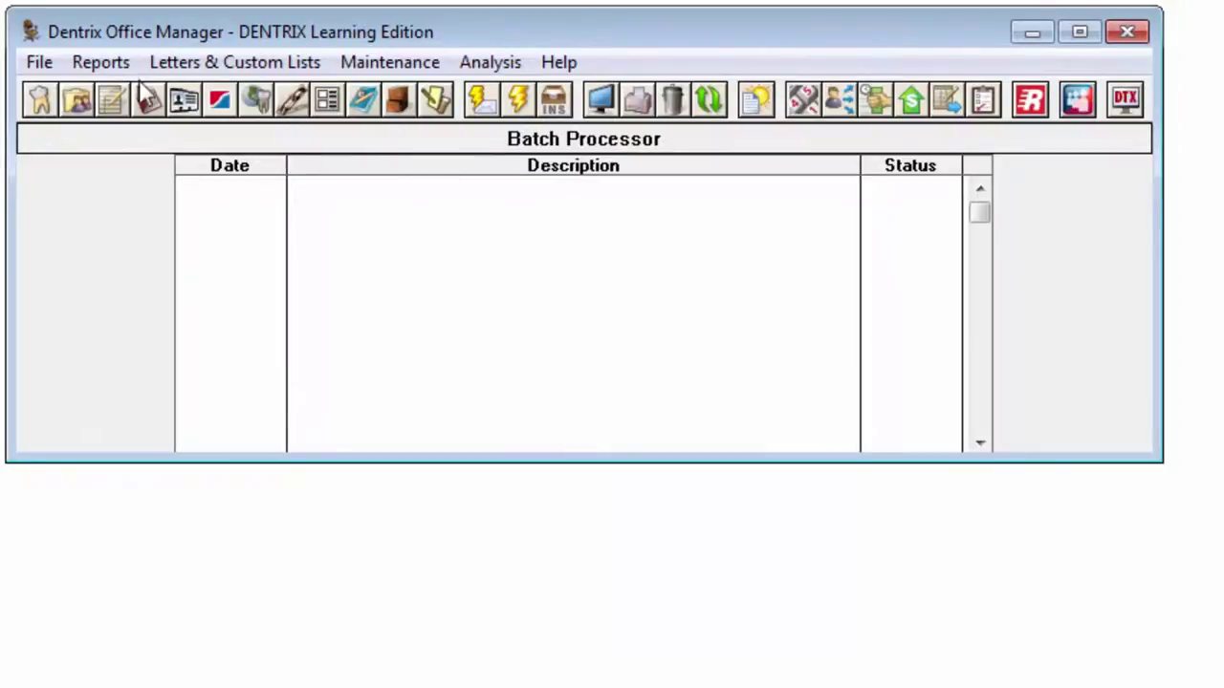
Open the Aging Report options from Reports > Ledger, with report date 12/09/2014 and all ranges <ALL>.
click(97, 70)
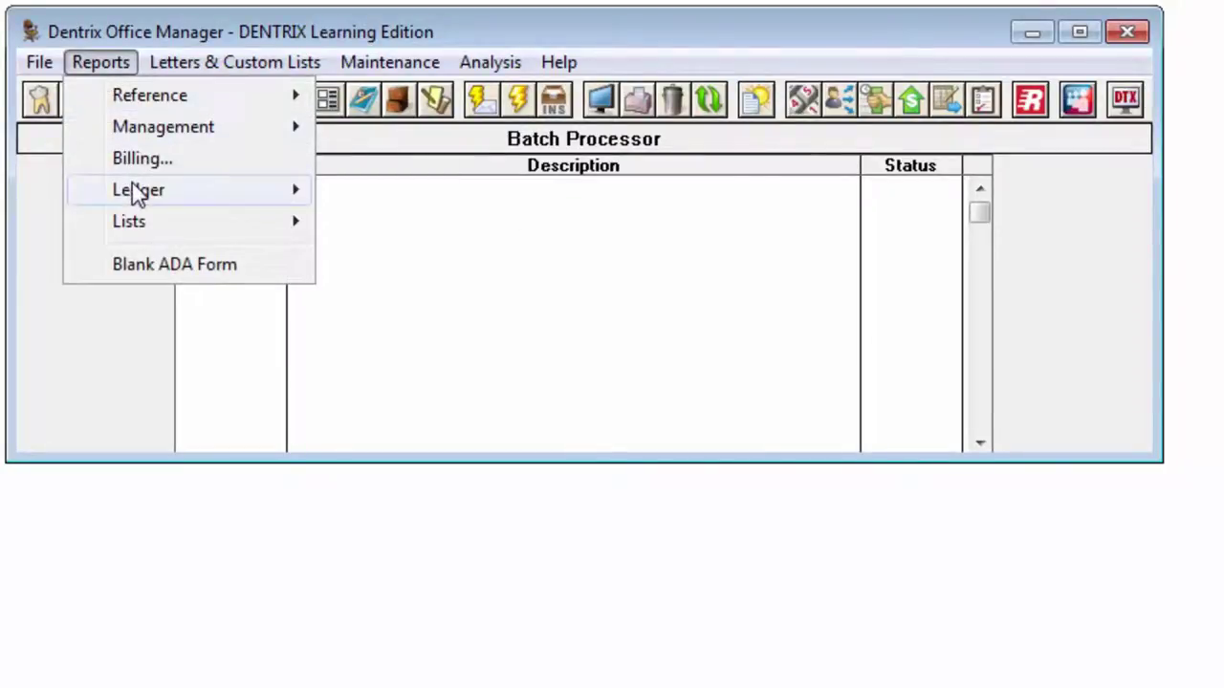
mouse_move(287, 189)
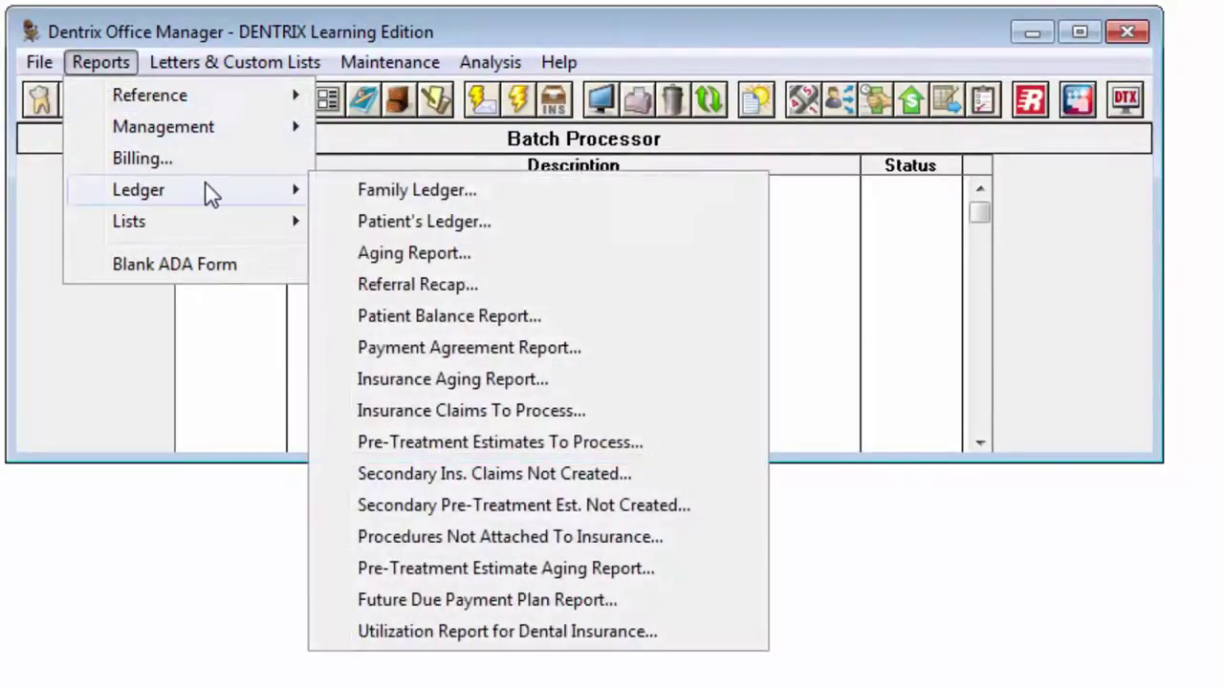
click(473, 256)
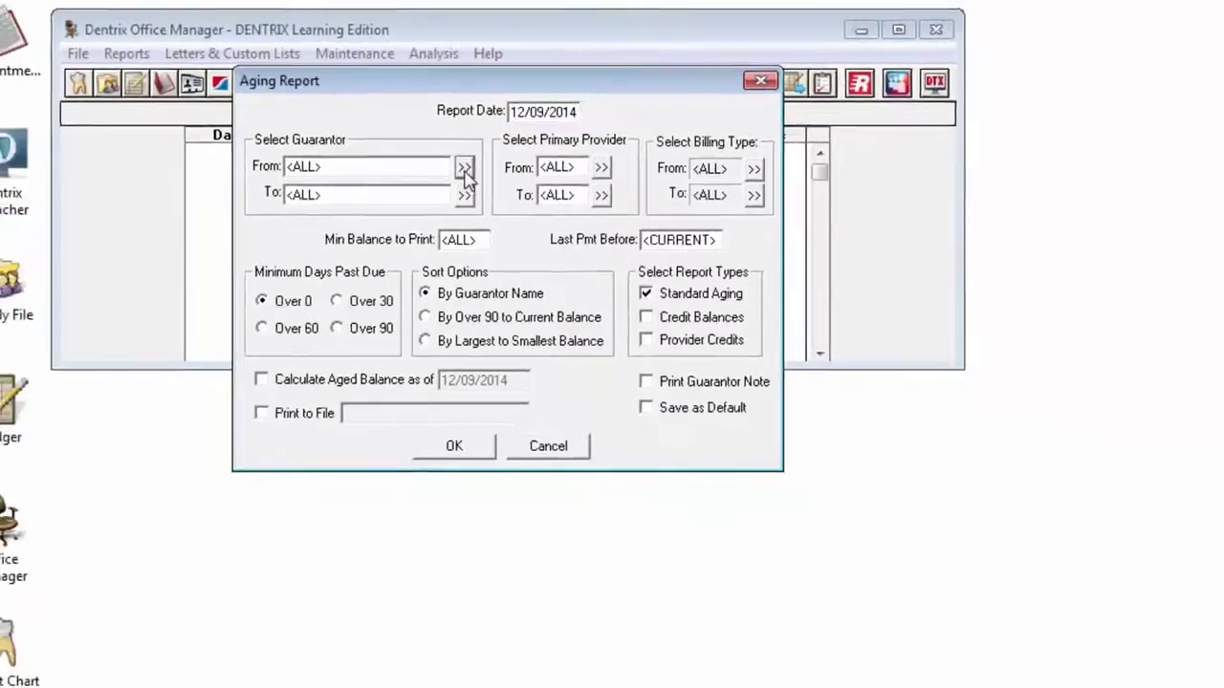
click(515, 198)
text(o)
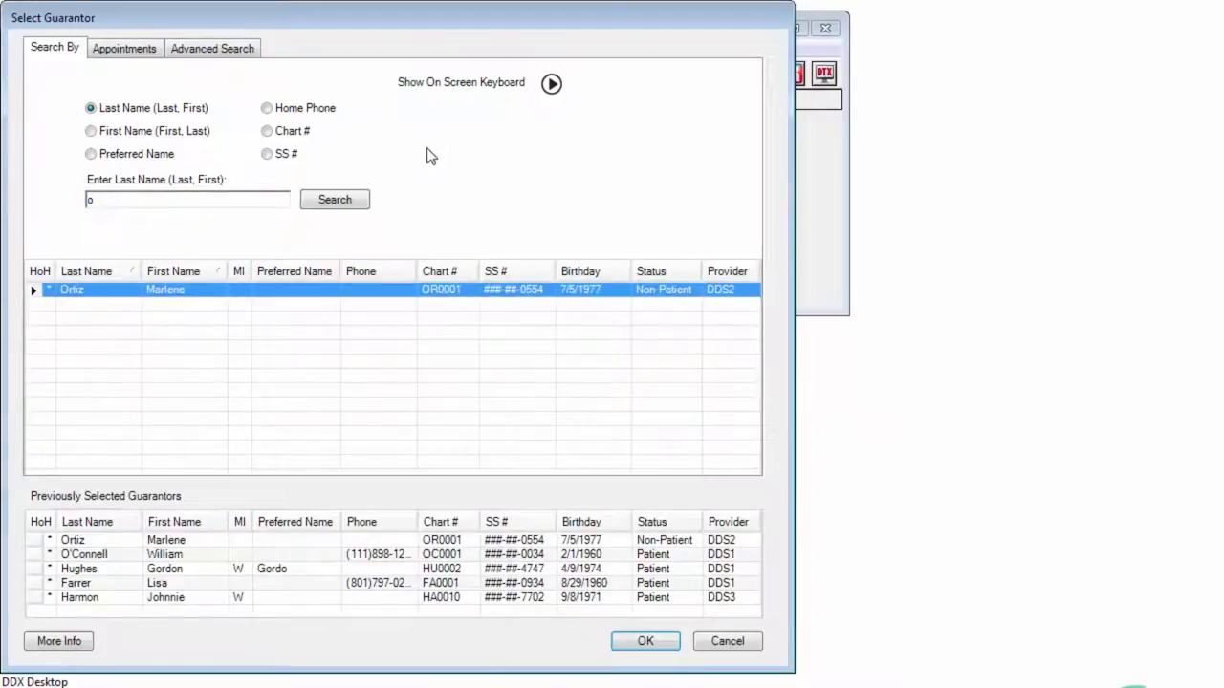
double_click(109, 304)
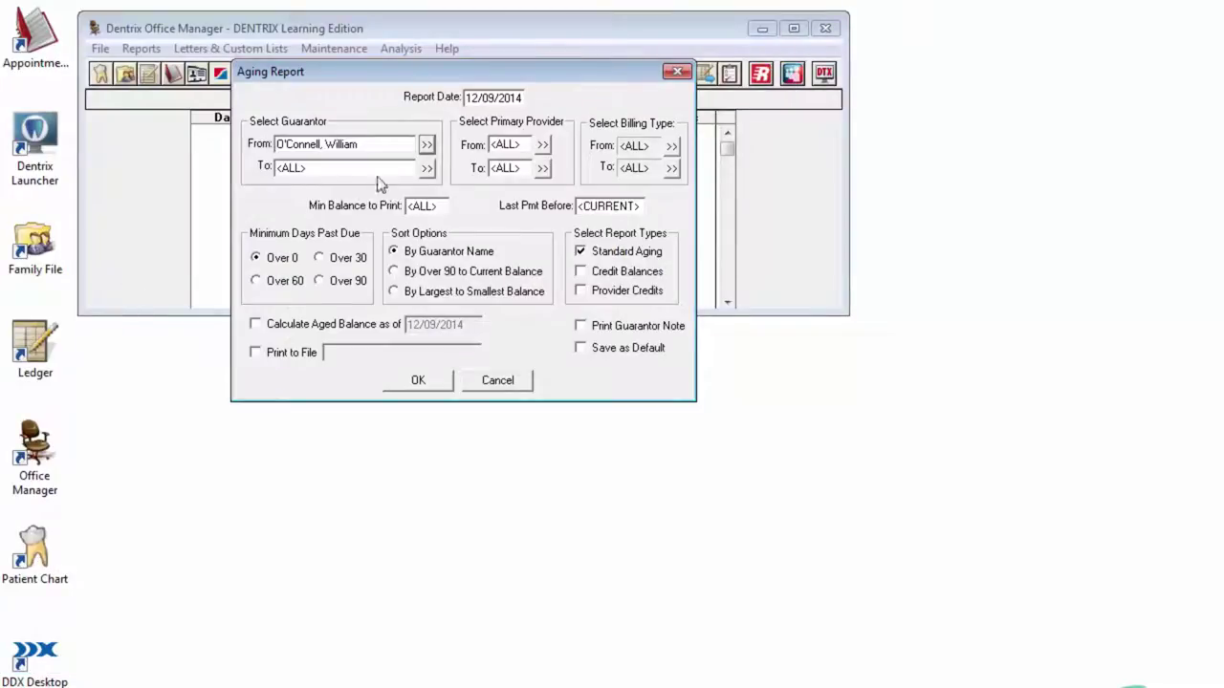
click(427, 174)
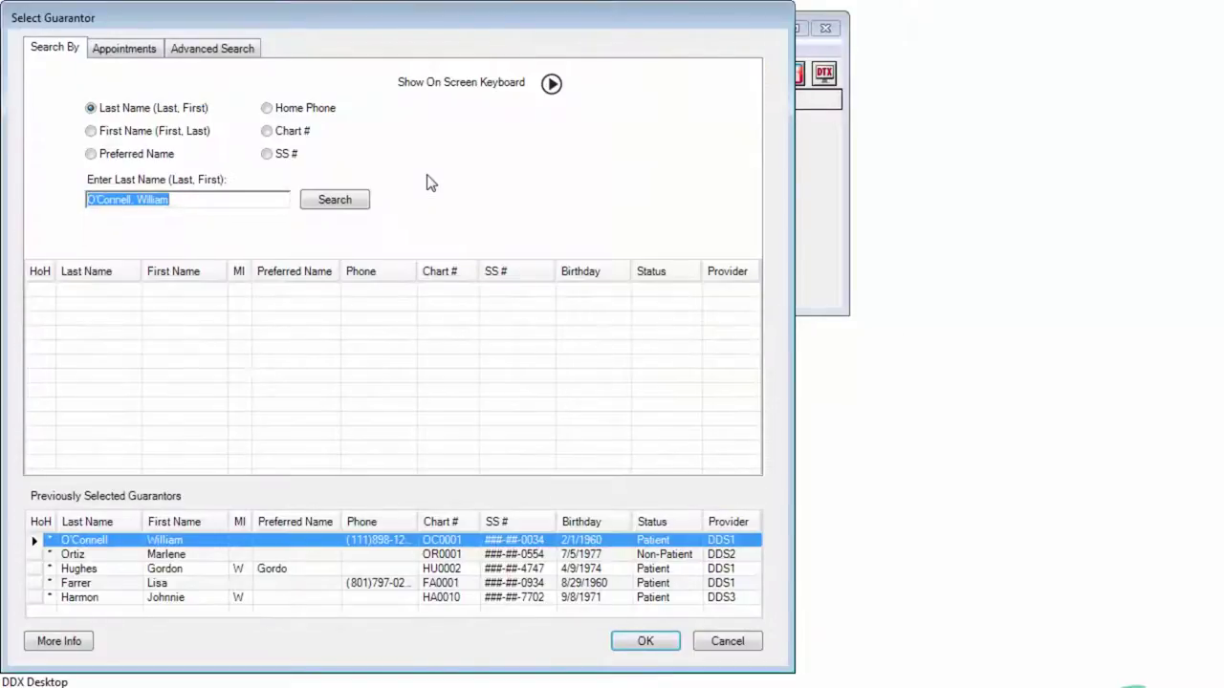
text(o)
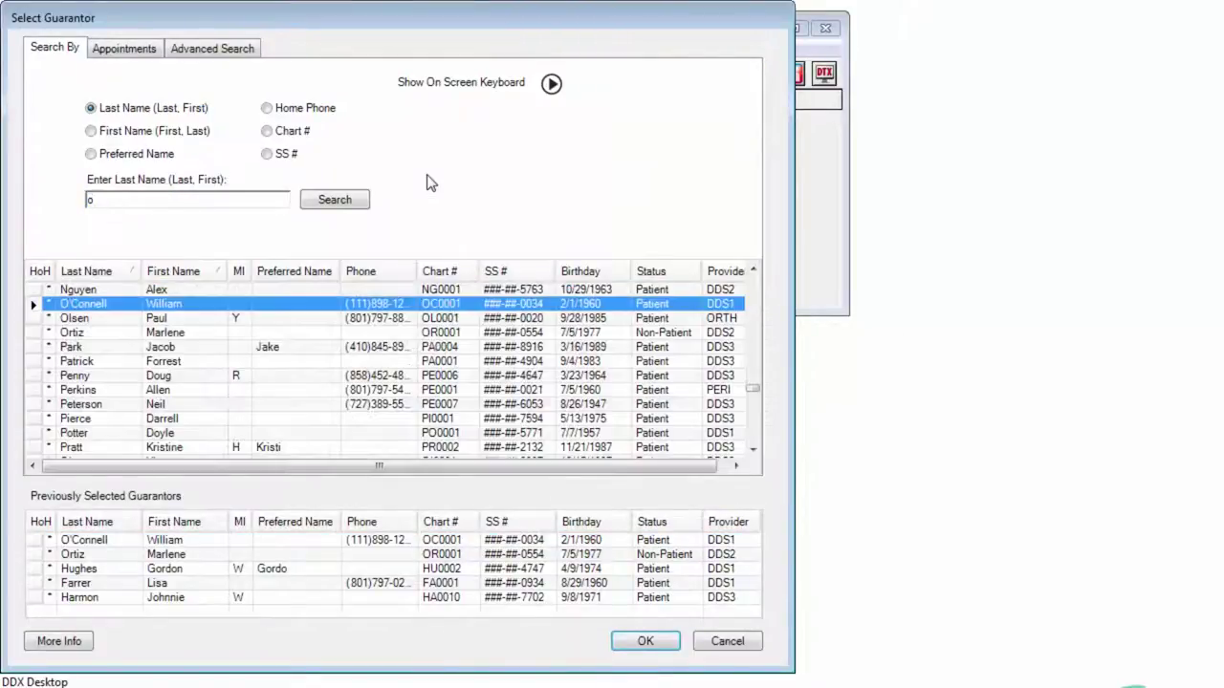
double_click(93, 334)
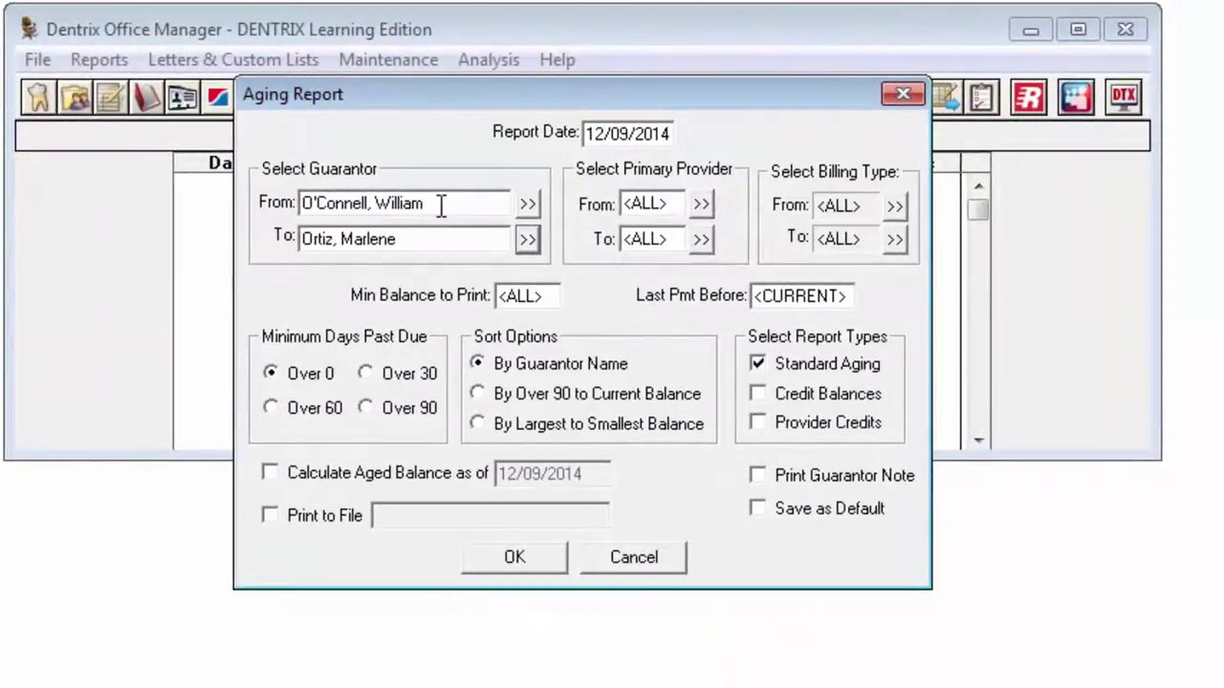
drag(436, 207, 182, 222)
key(Delete)
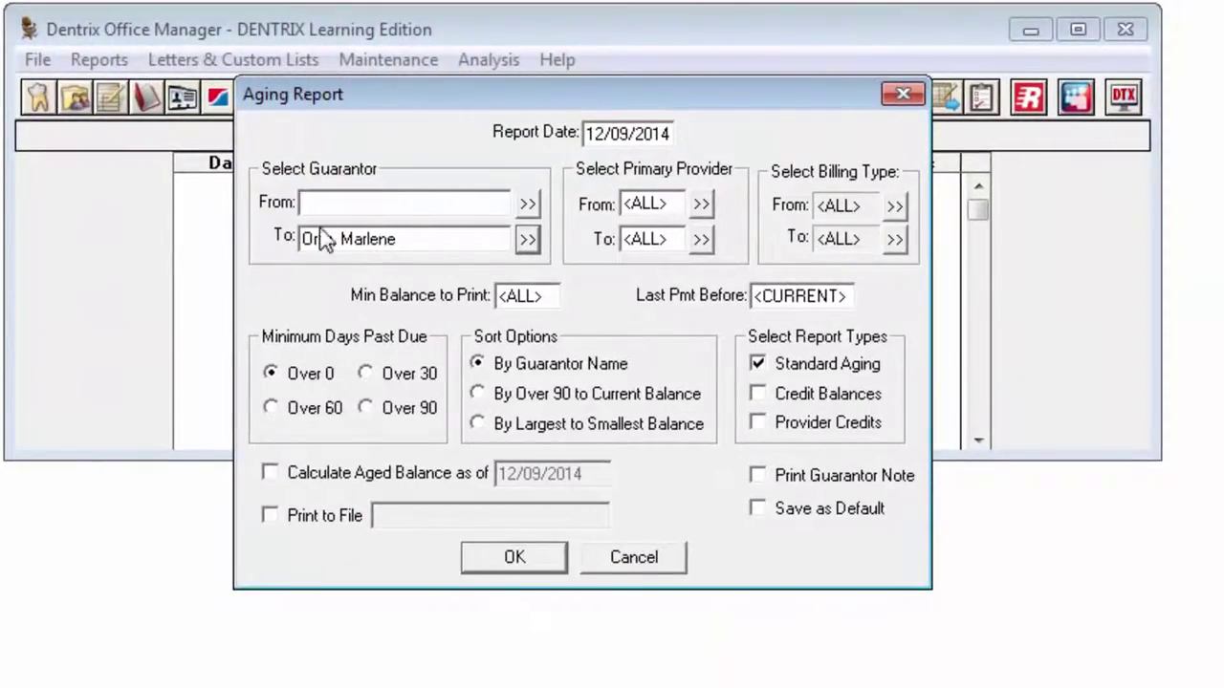
click(439, 241)
drag(439, 240, 156, 246)
key(Delete)
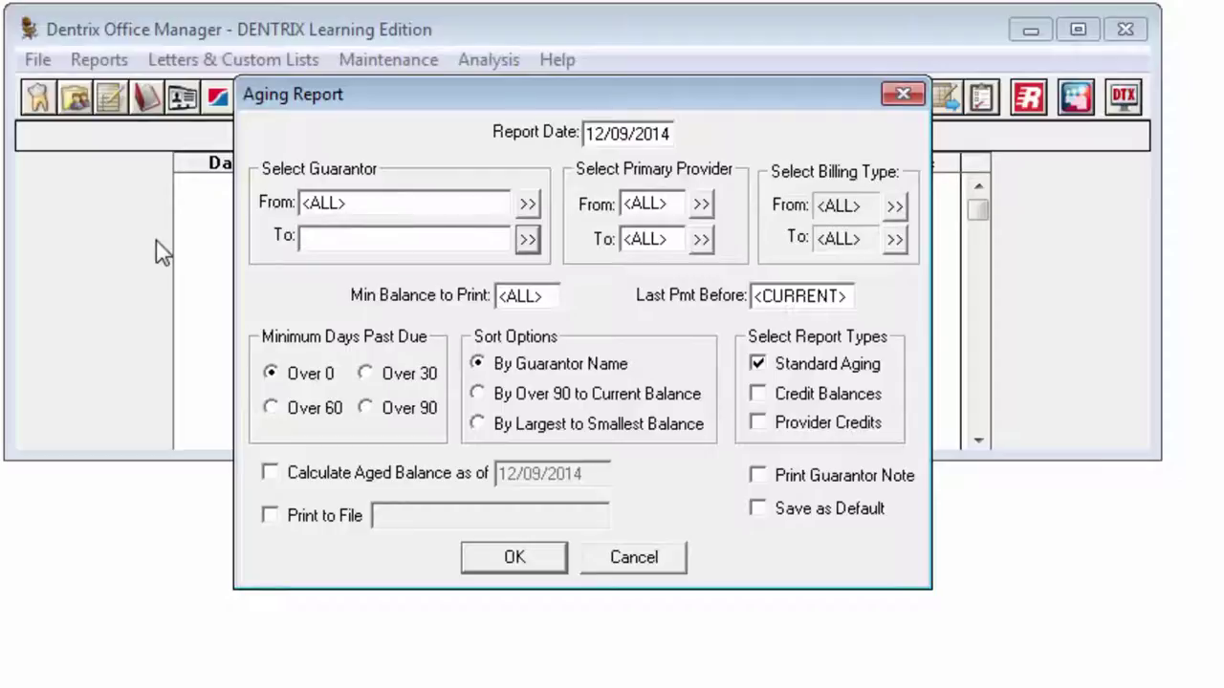
click(669, 239)
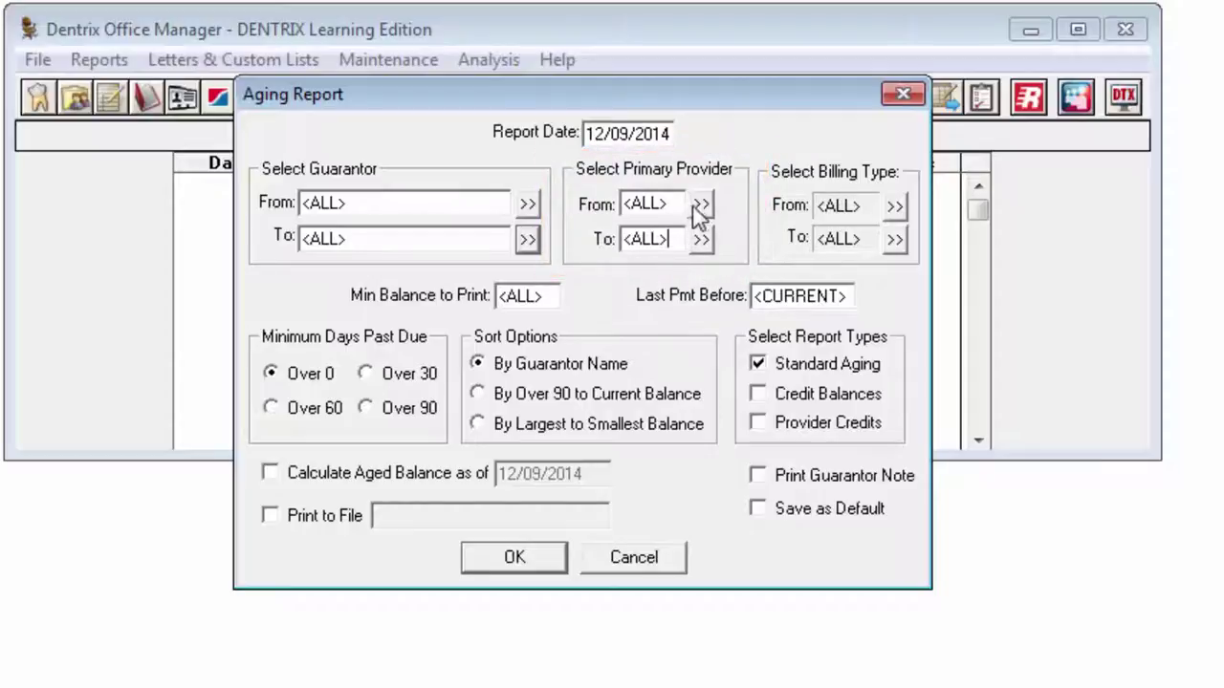
Set the primary provider range to DDS1 through DDS1.
click(699, 204)
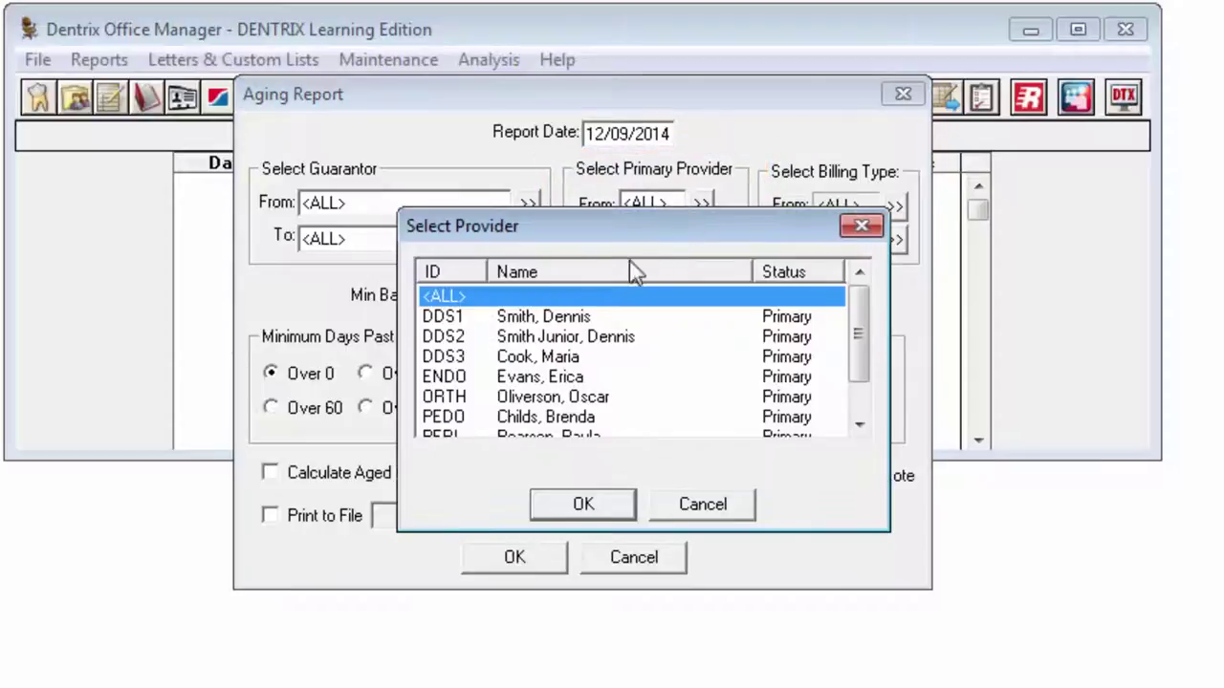
double_click(566, 318)
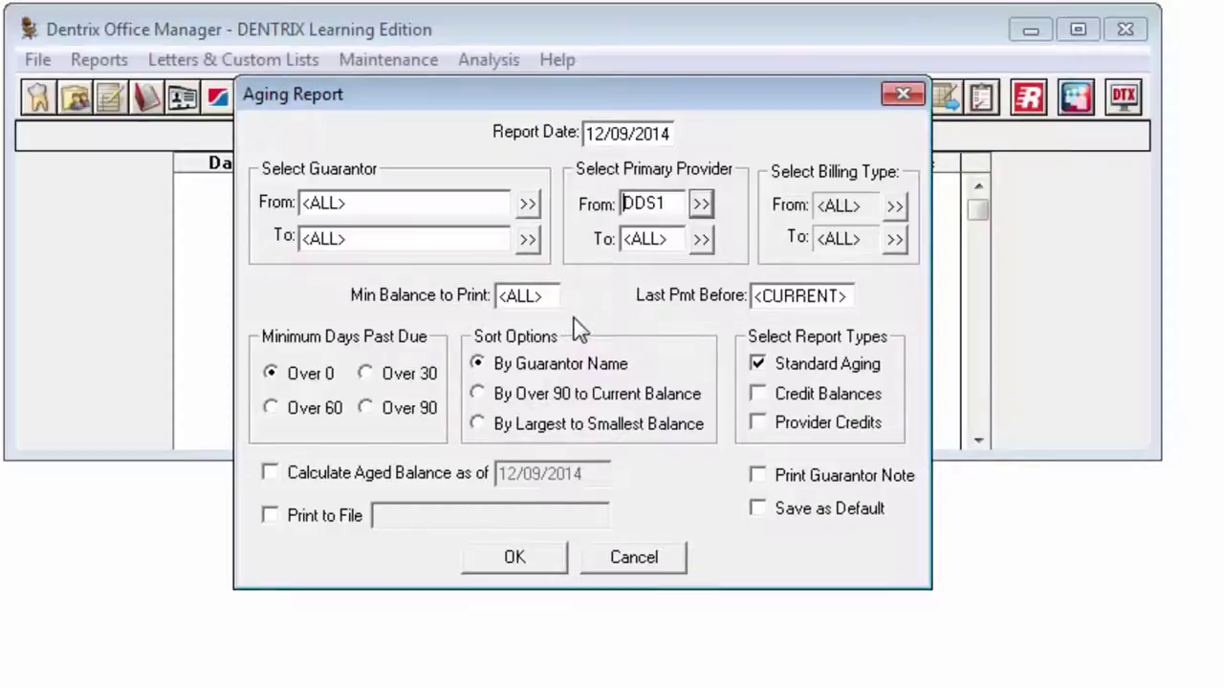
click(701, 241)
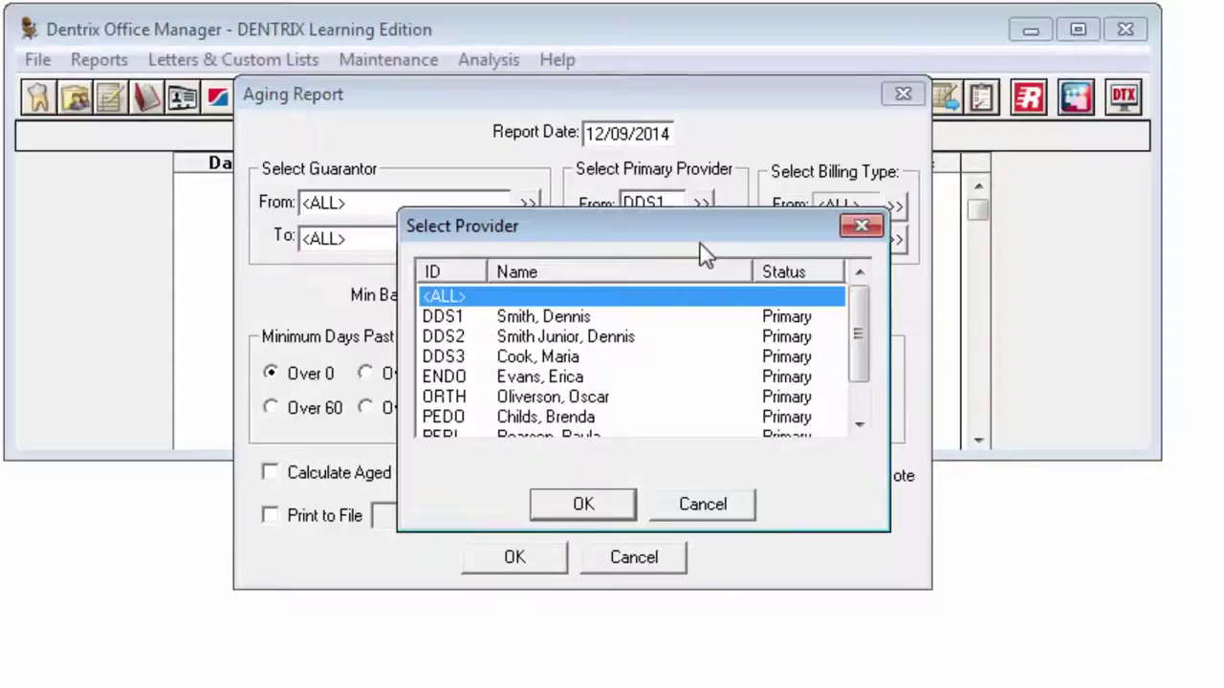
double_click(561, 320)
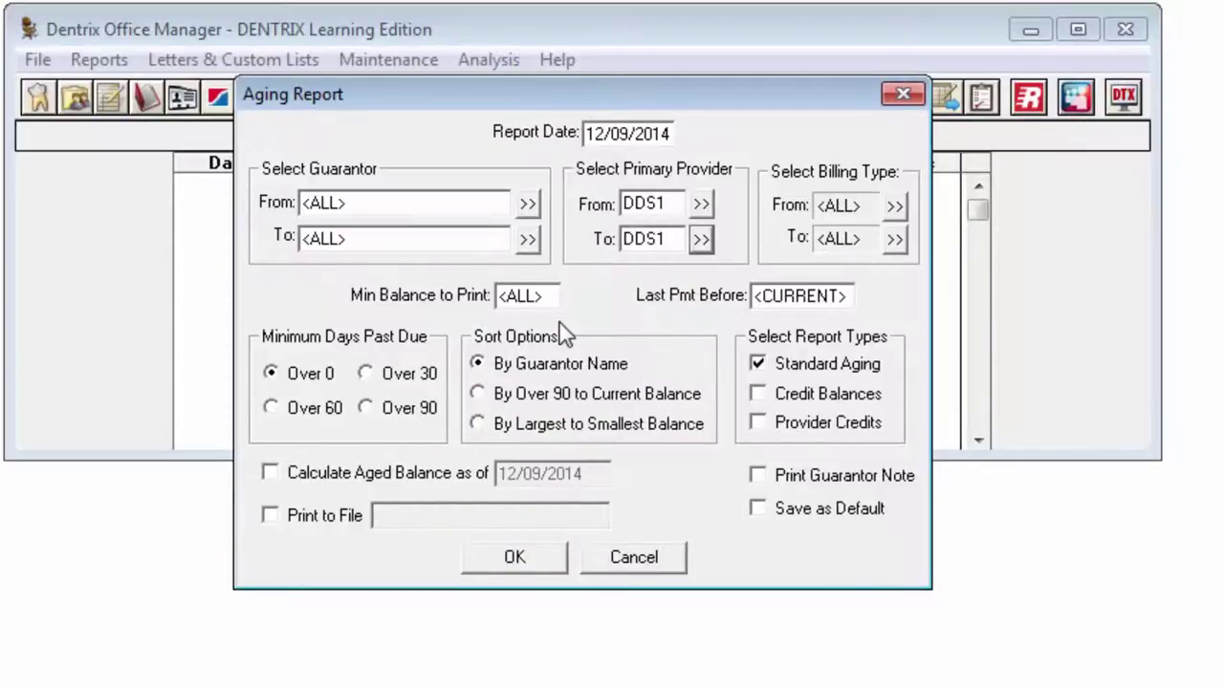
double_click(682, 210)
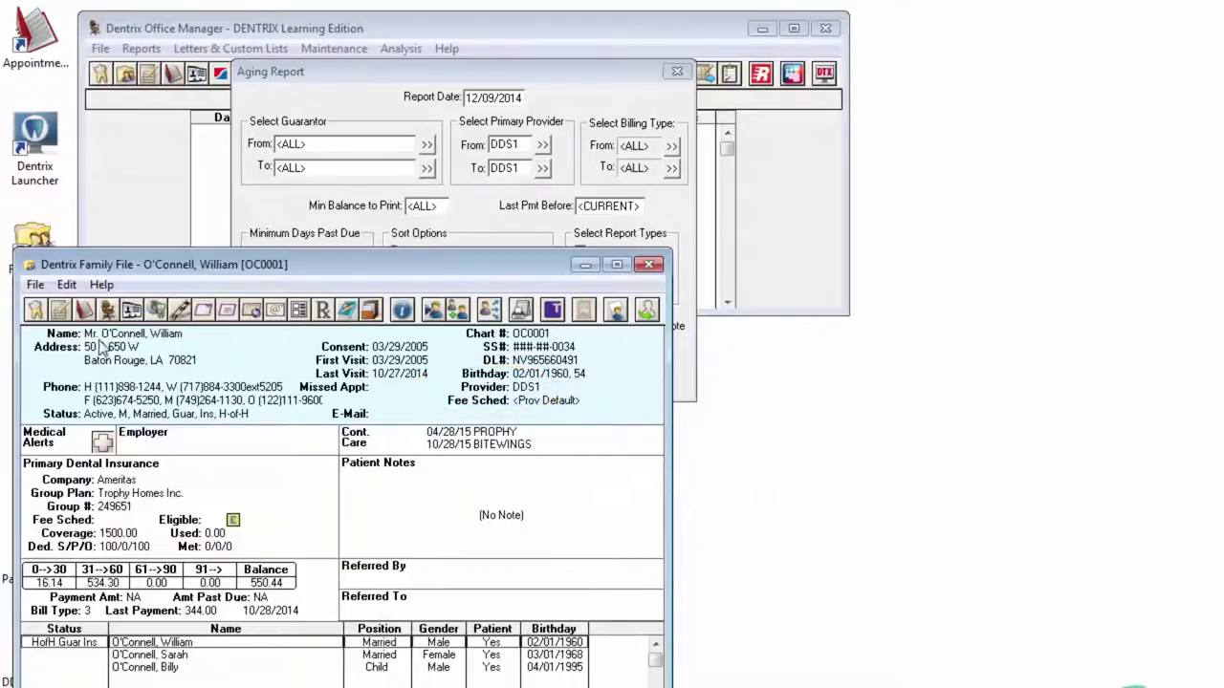
Open the guarantor's ledger showing transactions for all family members, then return to the Aging Report options.
click(59, 312)
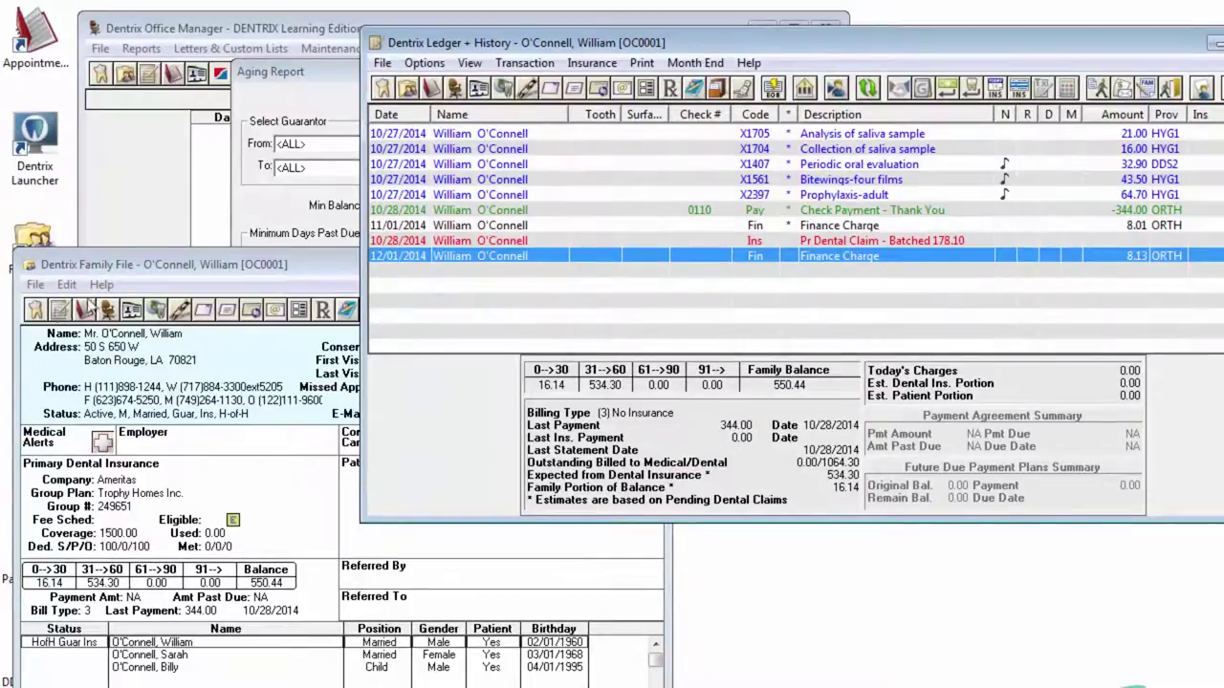
click(469, 65)
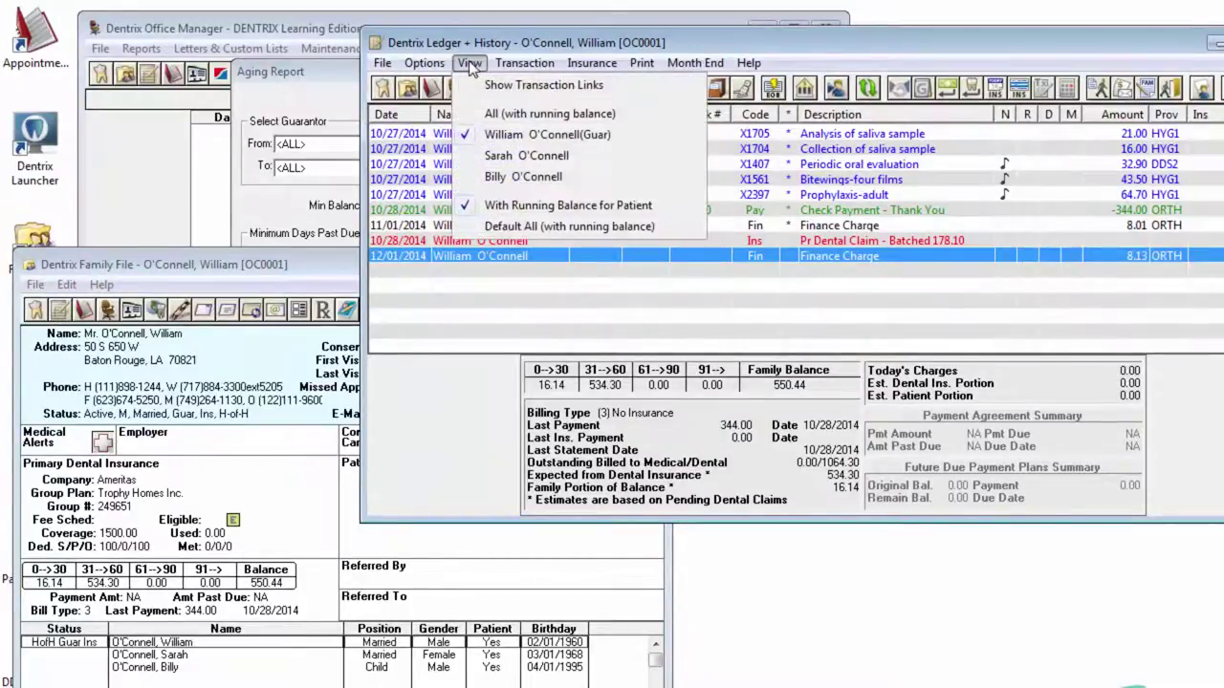
click(478, 114)
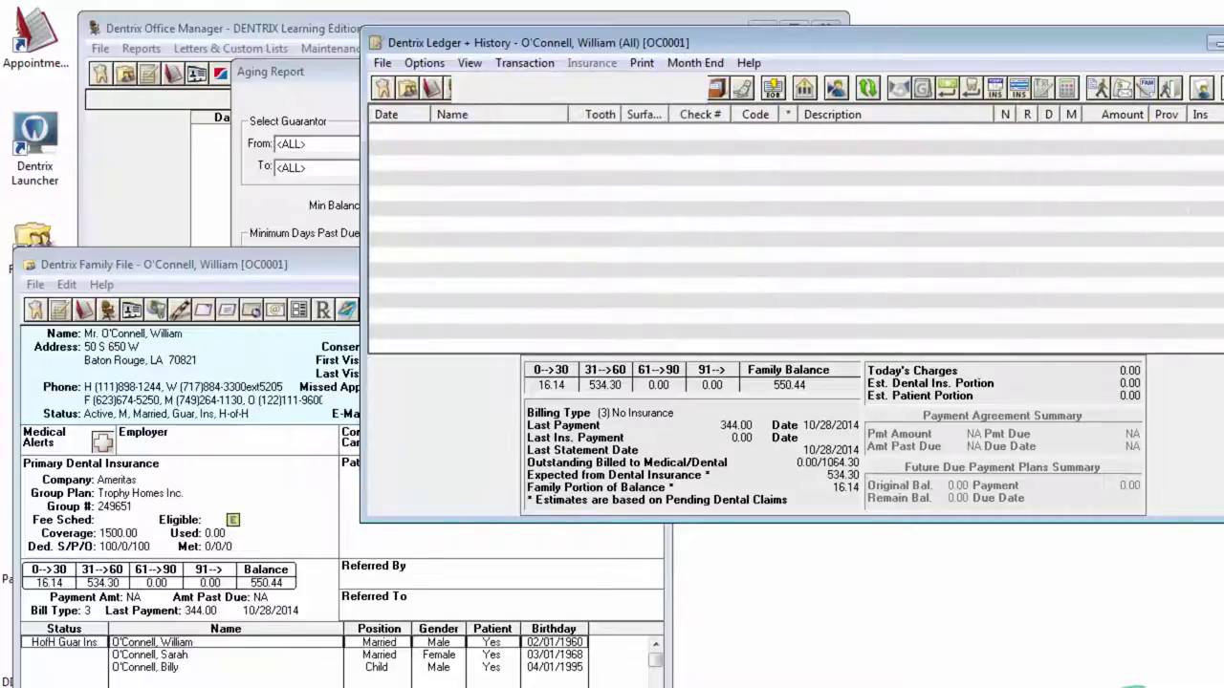
scroll(793, 229, up, 3)
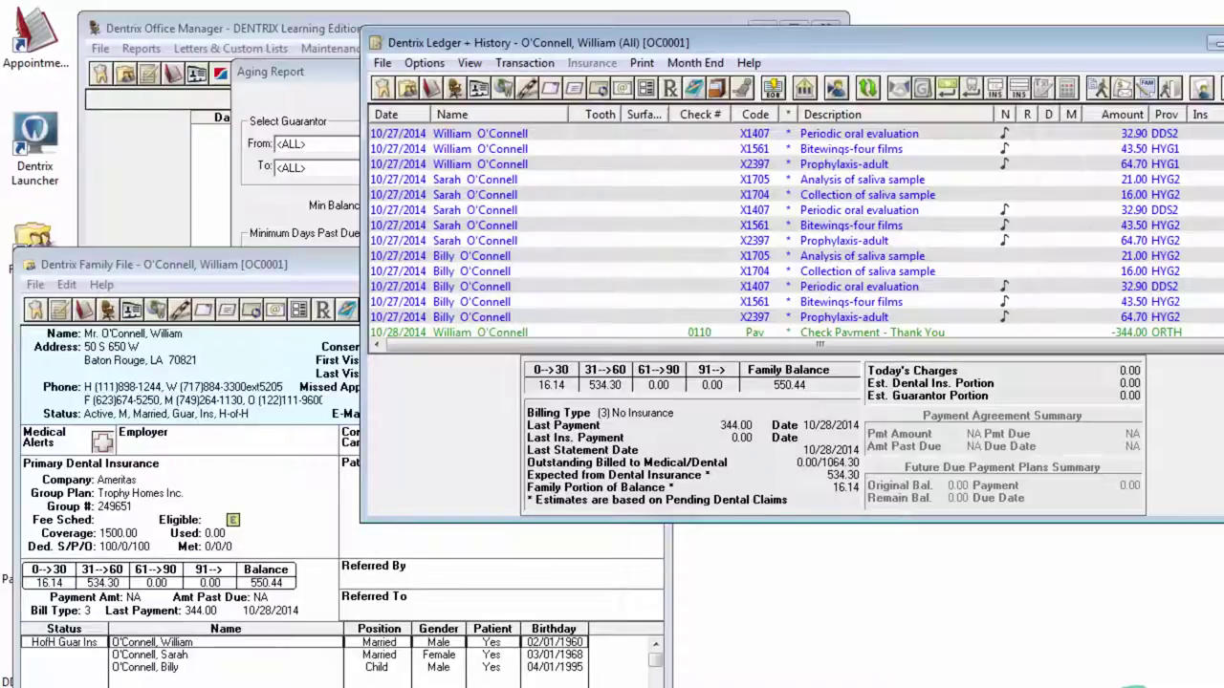
click(354, 86)
Close the Aging Report options and verify Print Provider Balances for Aging Report in Practice Preferences.
click(678, 73)
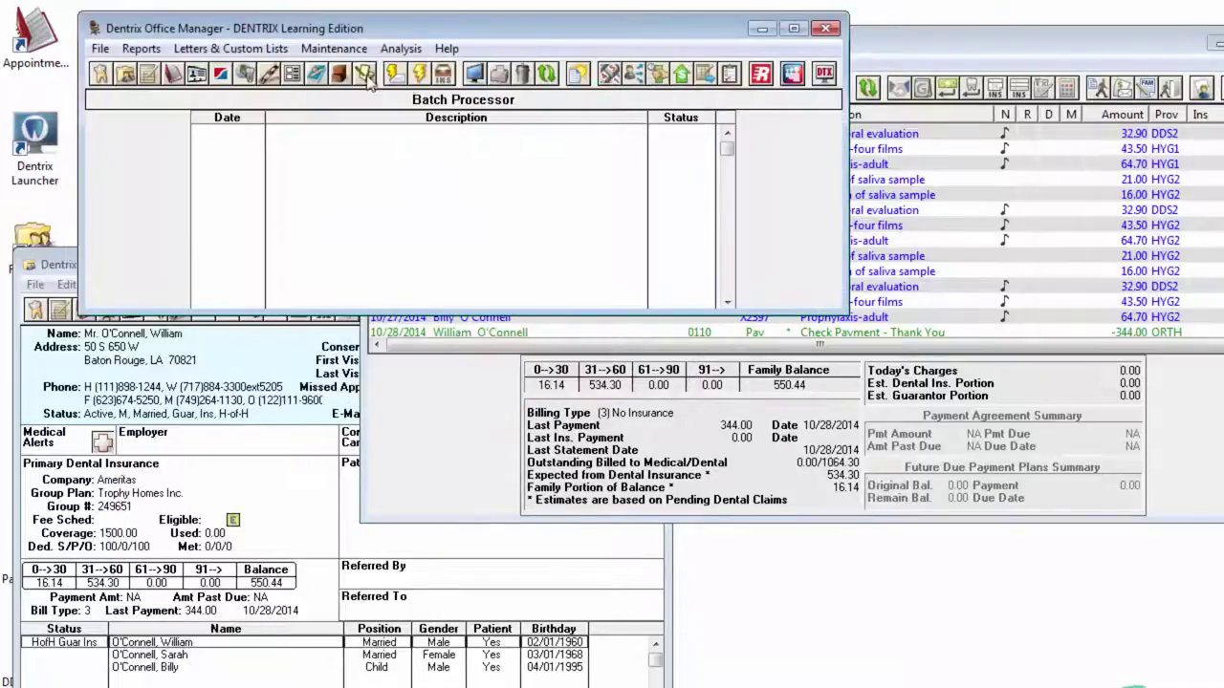
click(332, 49)
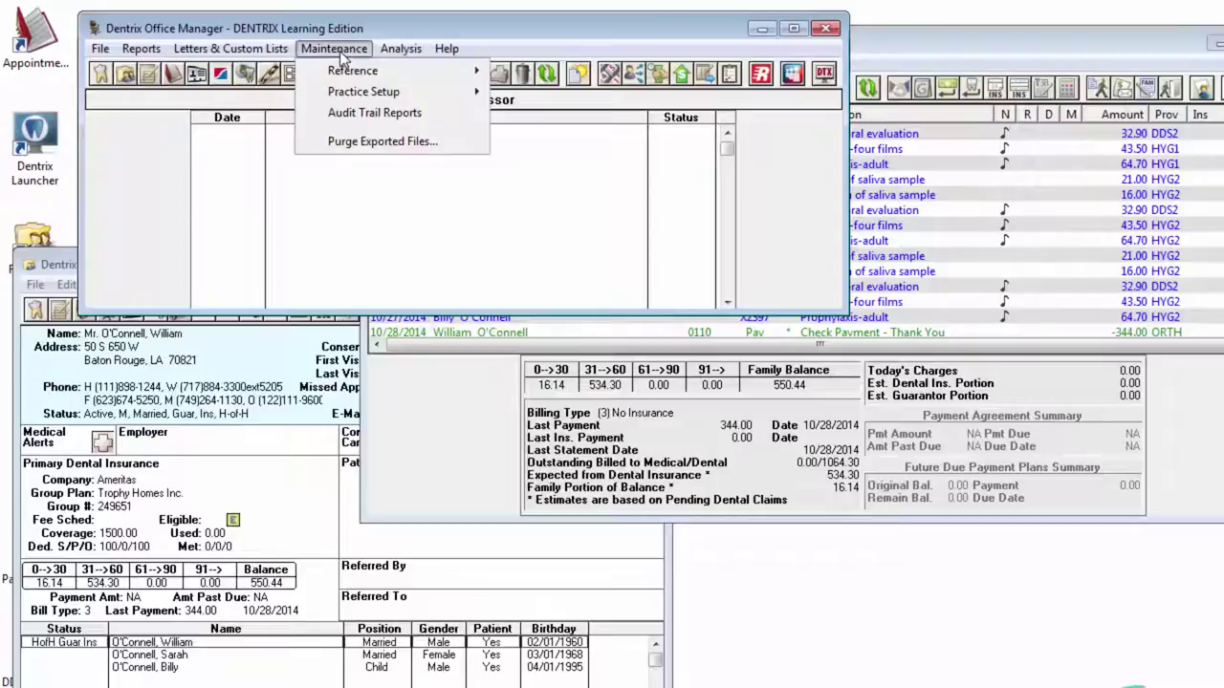
mouse_move(348, 99)
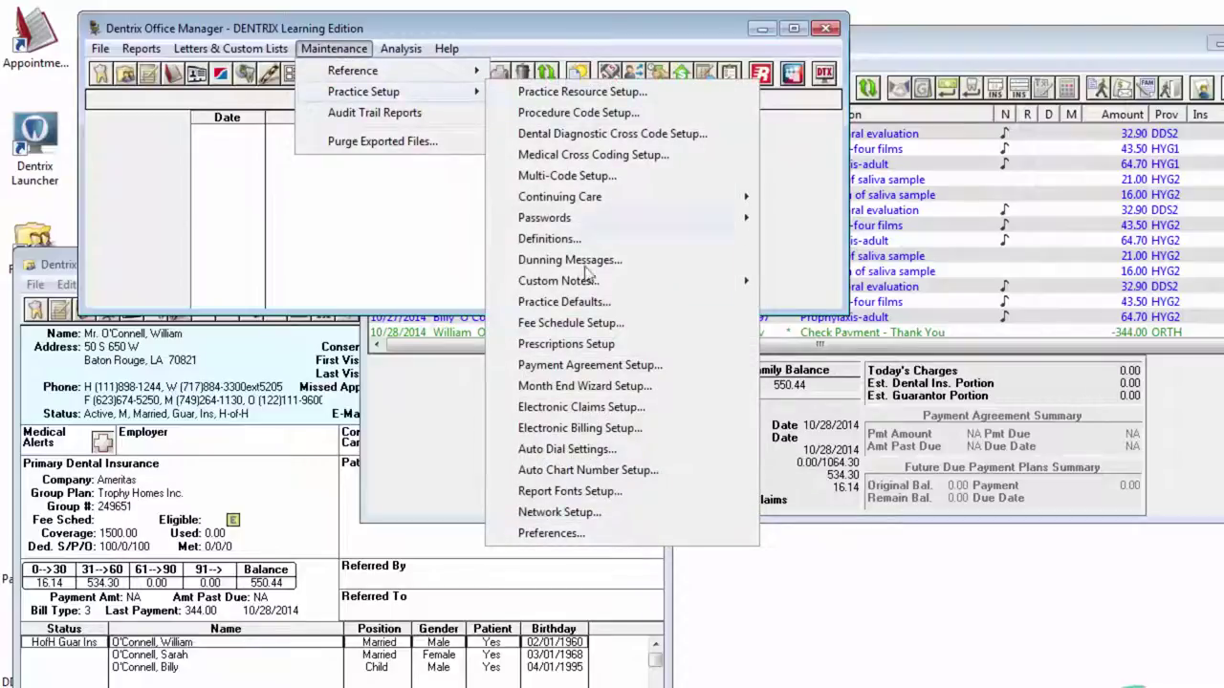
click(572, 537)
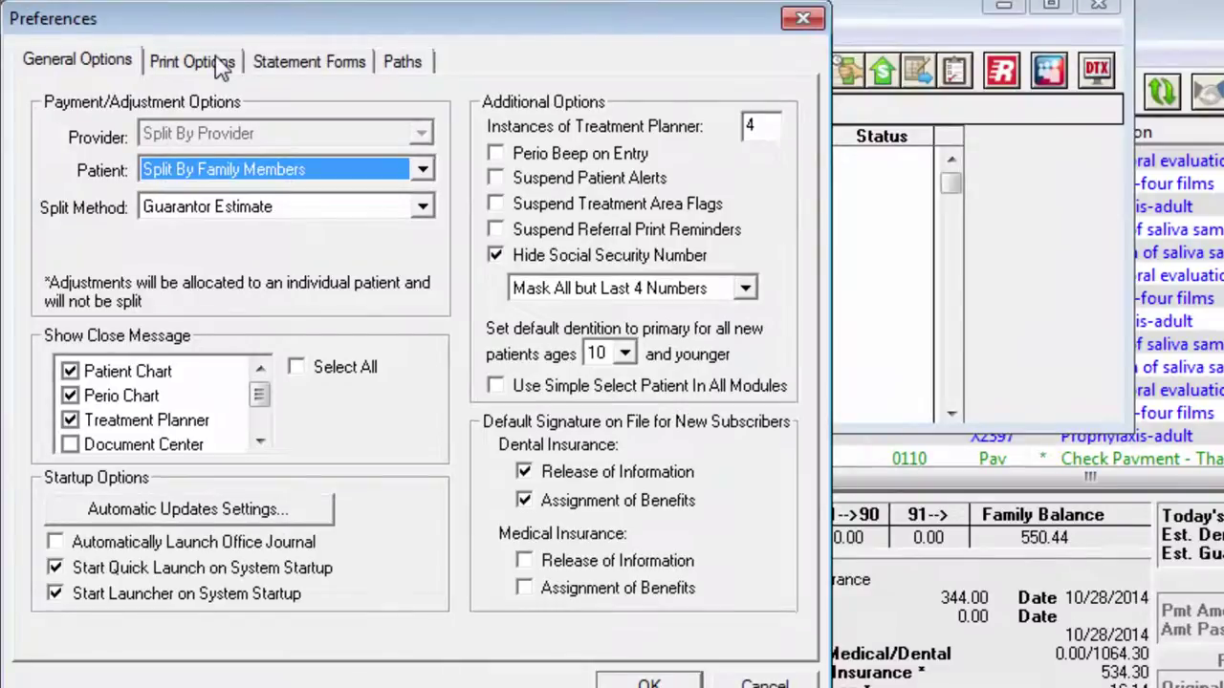
click(218, 61)
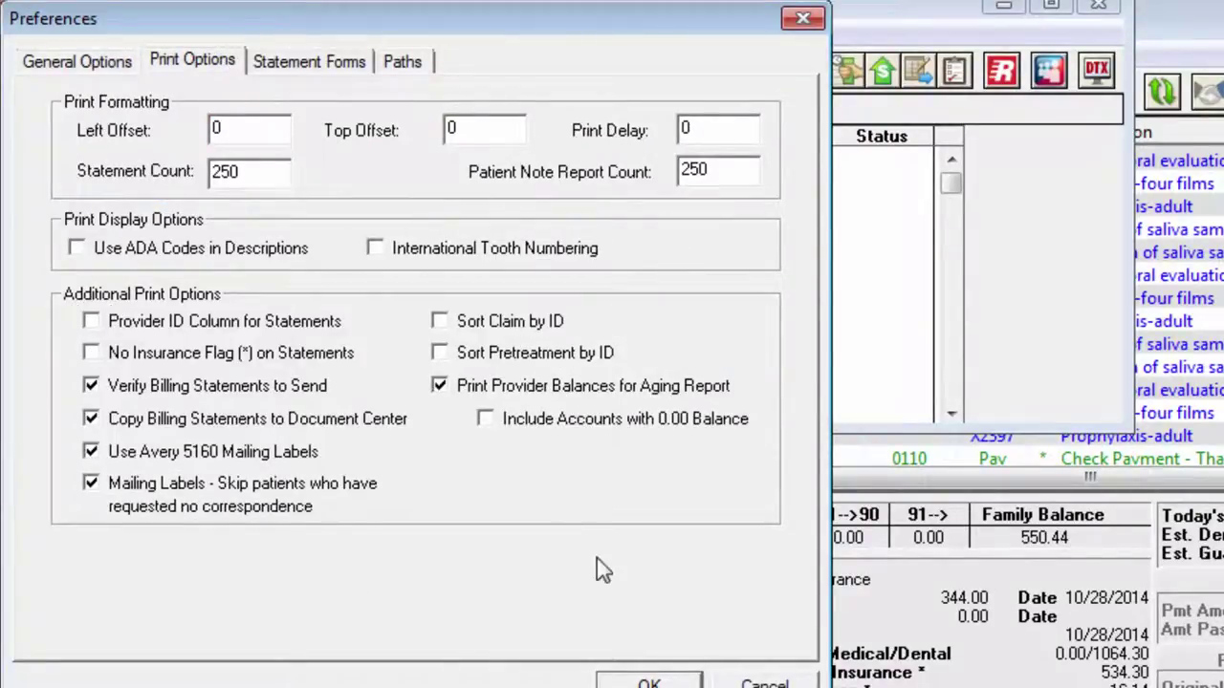
click(609, 672)
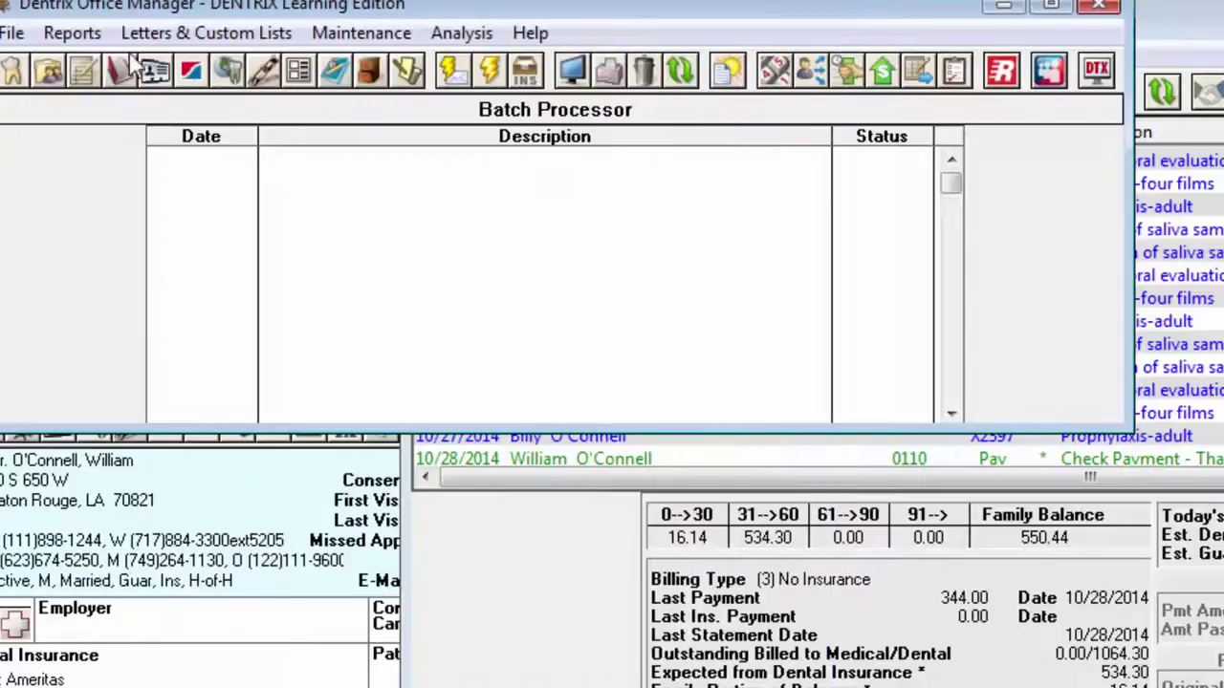
click(72, 32)
mouse_move(110, 163)
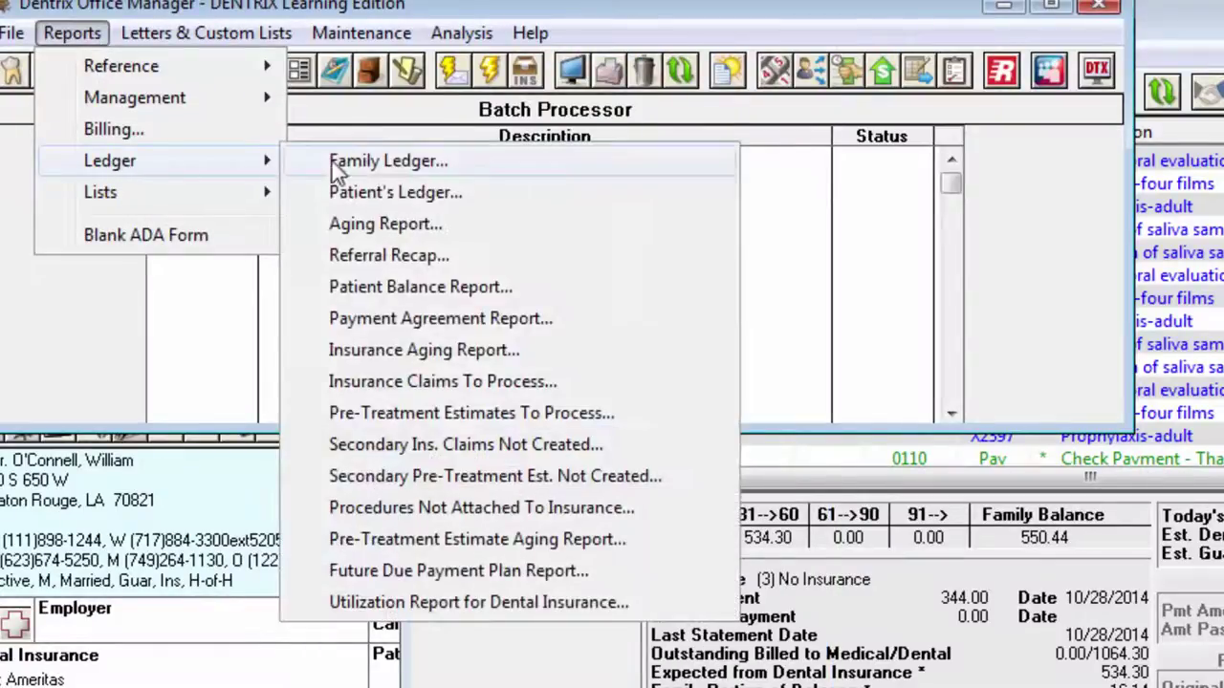
click(406, 226)
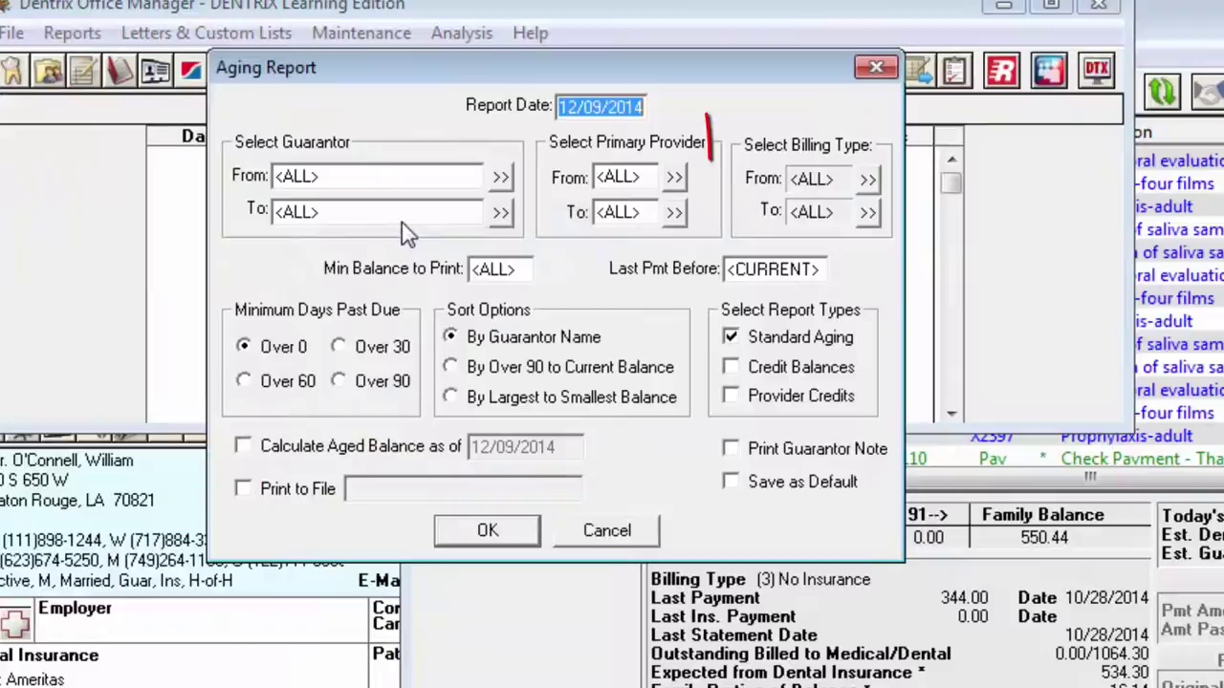
click(867, 180)
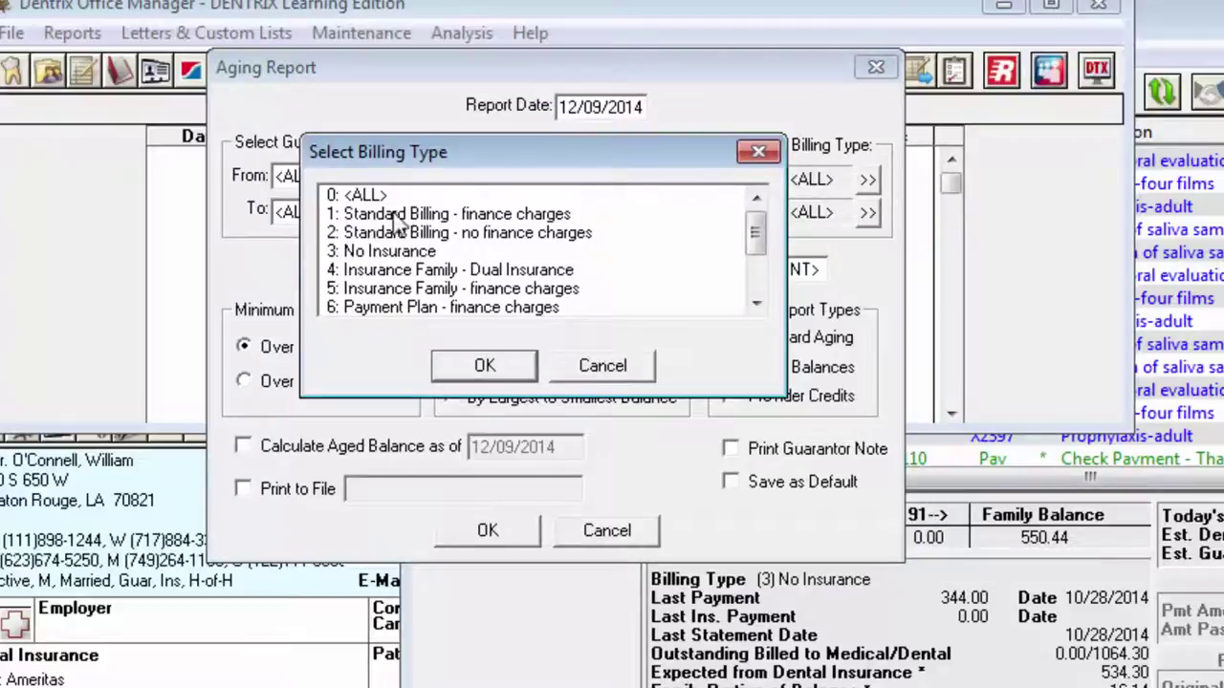
click(397, 214)
click(524, 368)
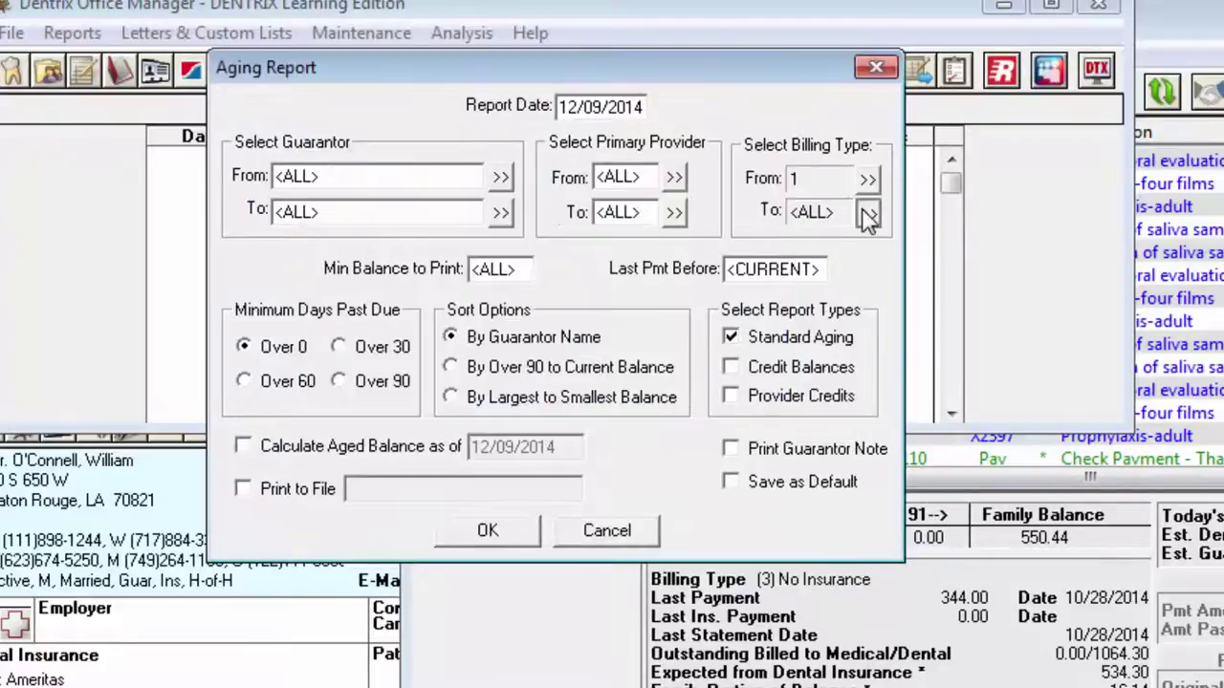
click(867, 212)
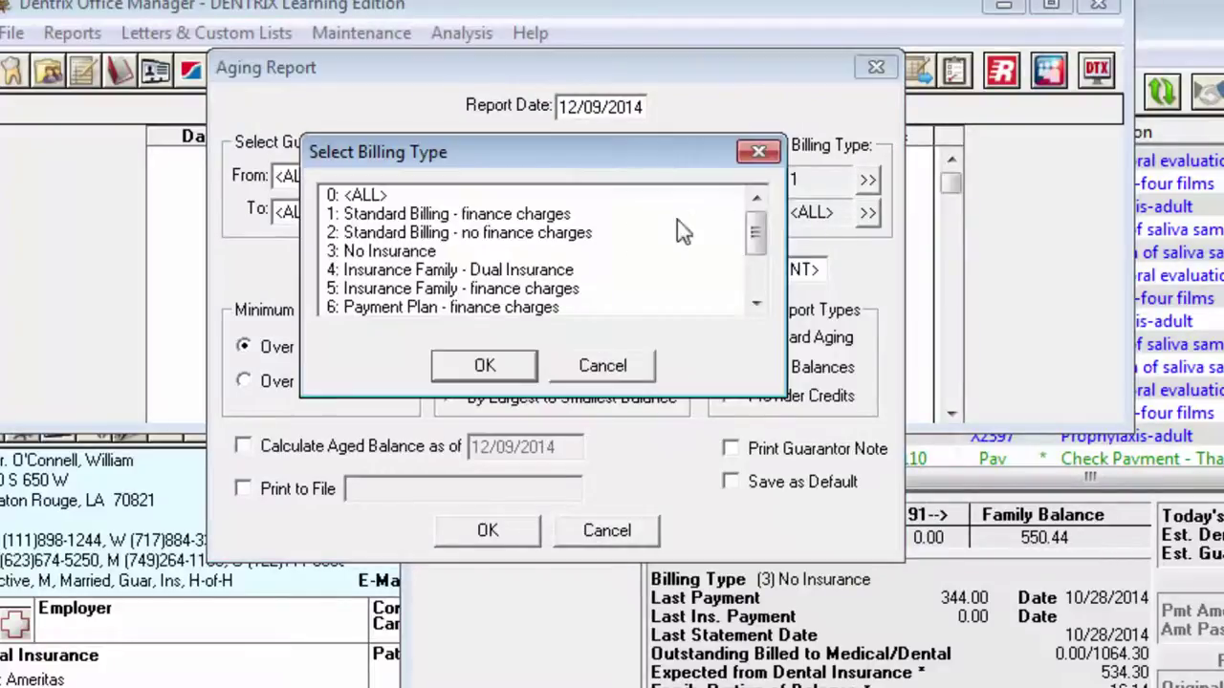
click(419, 308)
click(484, 366)
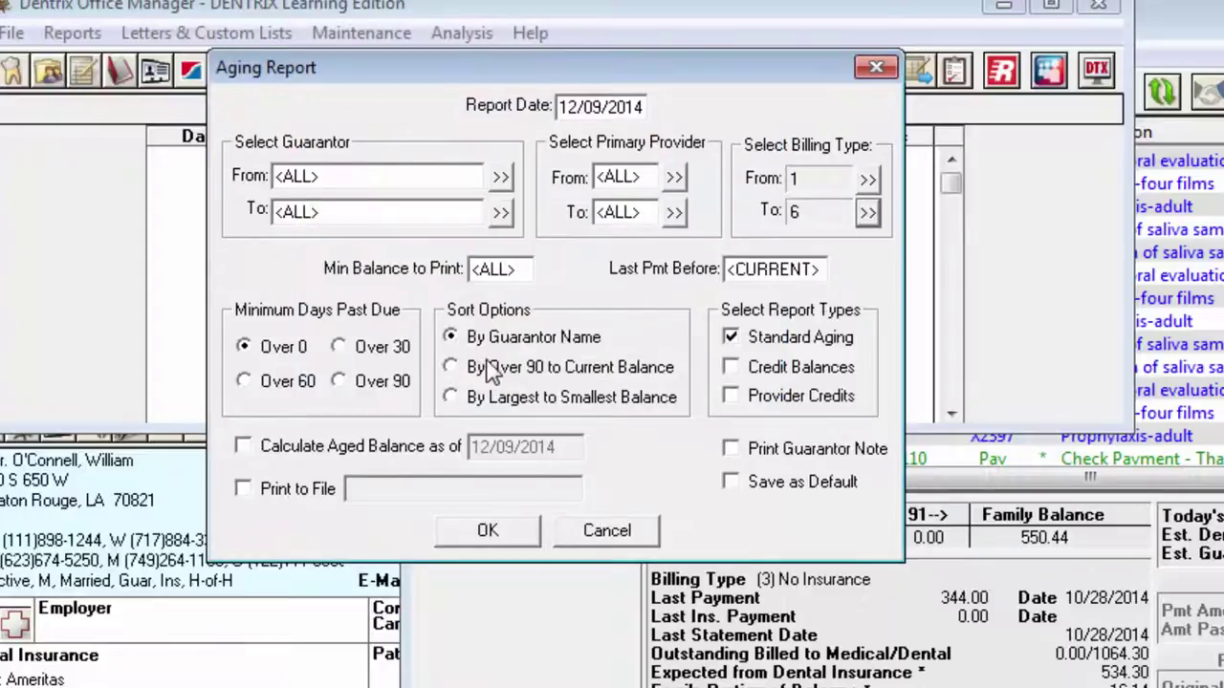
click(867, 178)
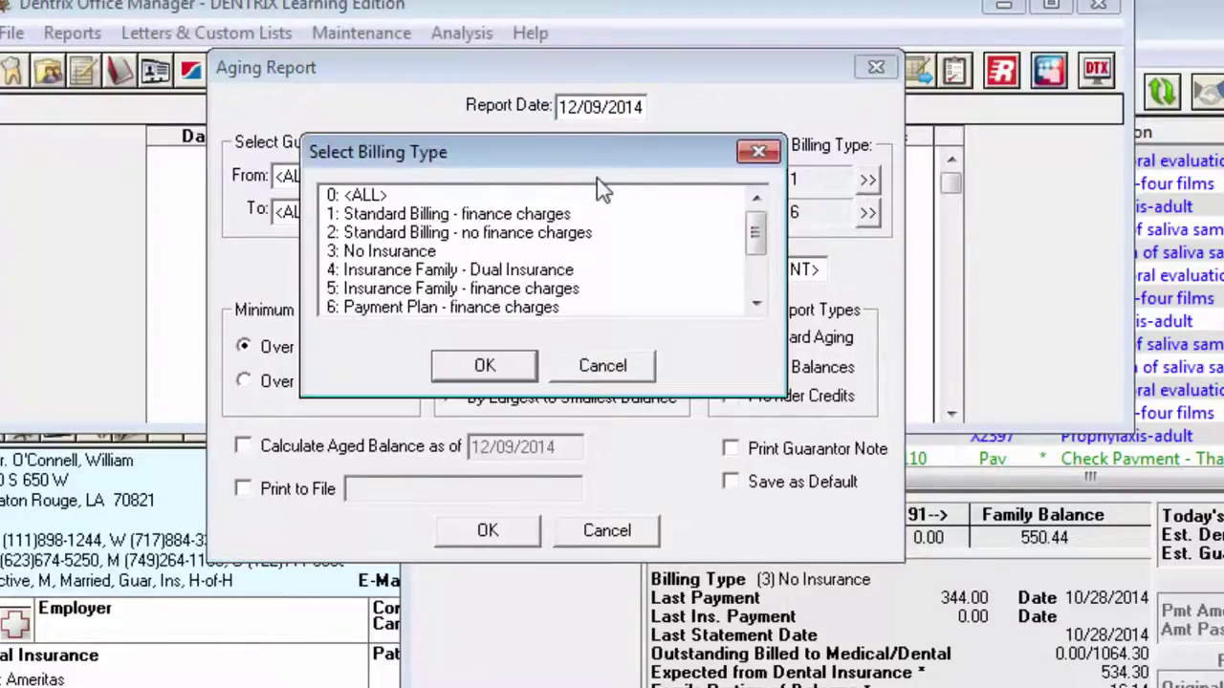
double_click(476, 195)
click(866, 212)
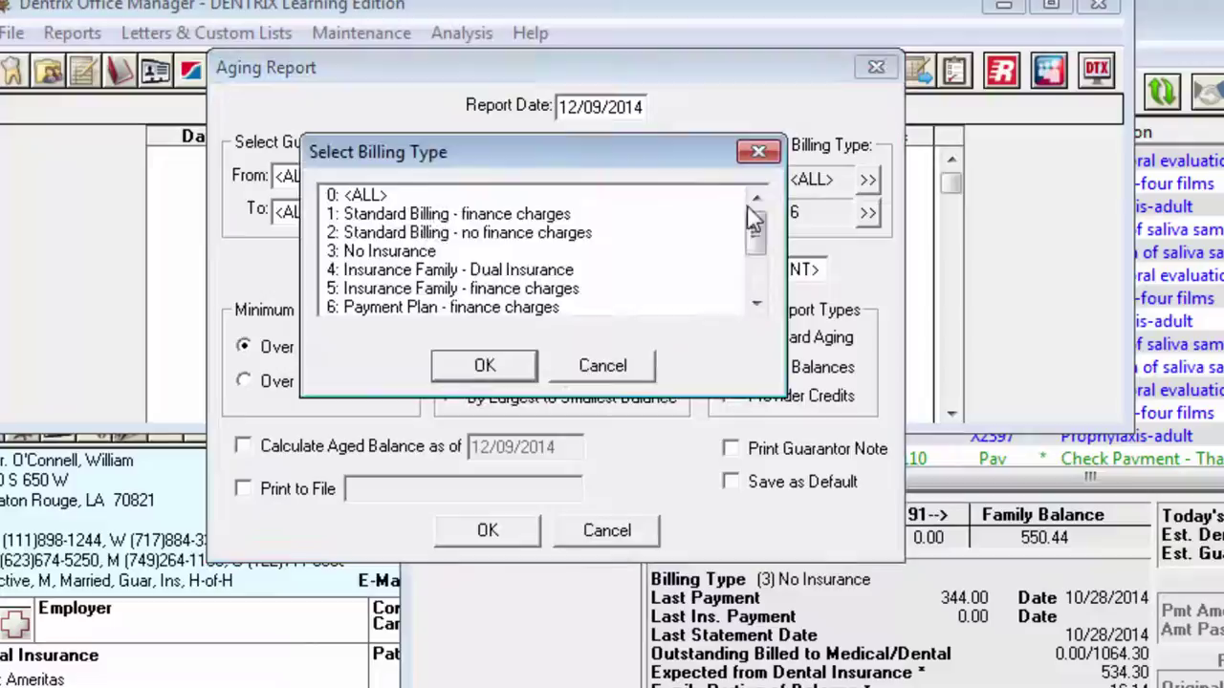
double_click(424, 197)
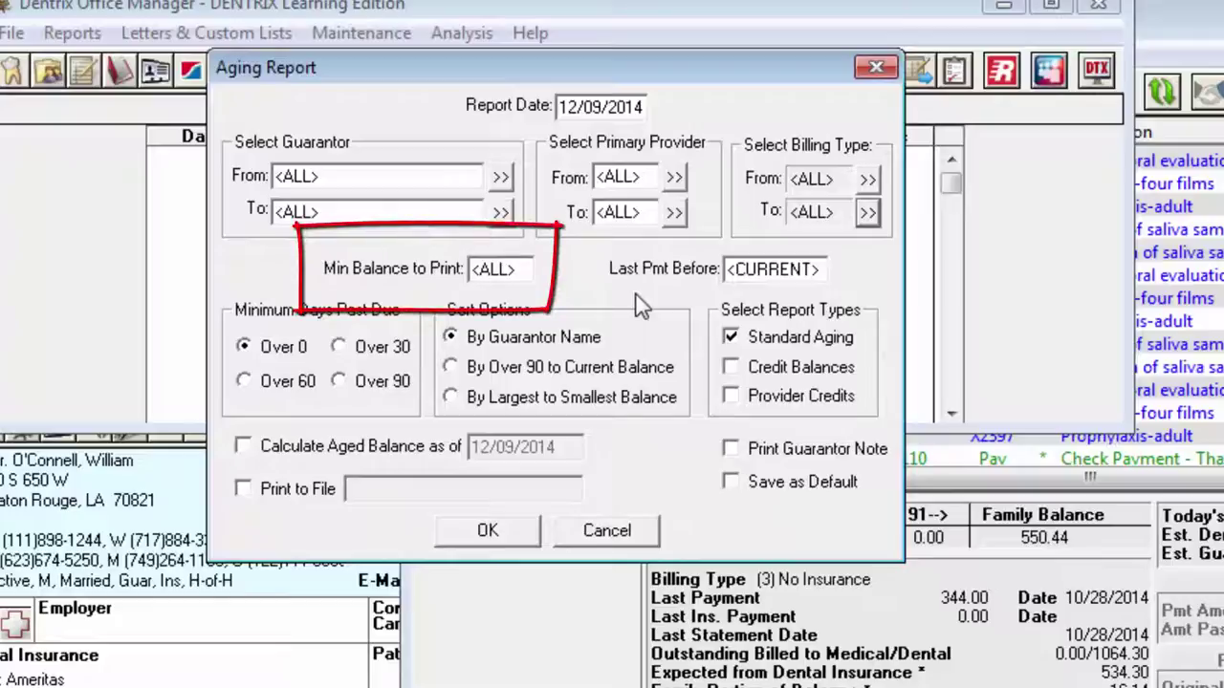
Enter .01 as the minimum balance to print, then change it to 100.
click(518, 269)
drag(520, 269, 405, 268)
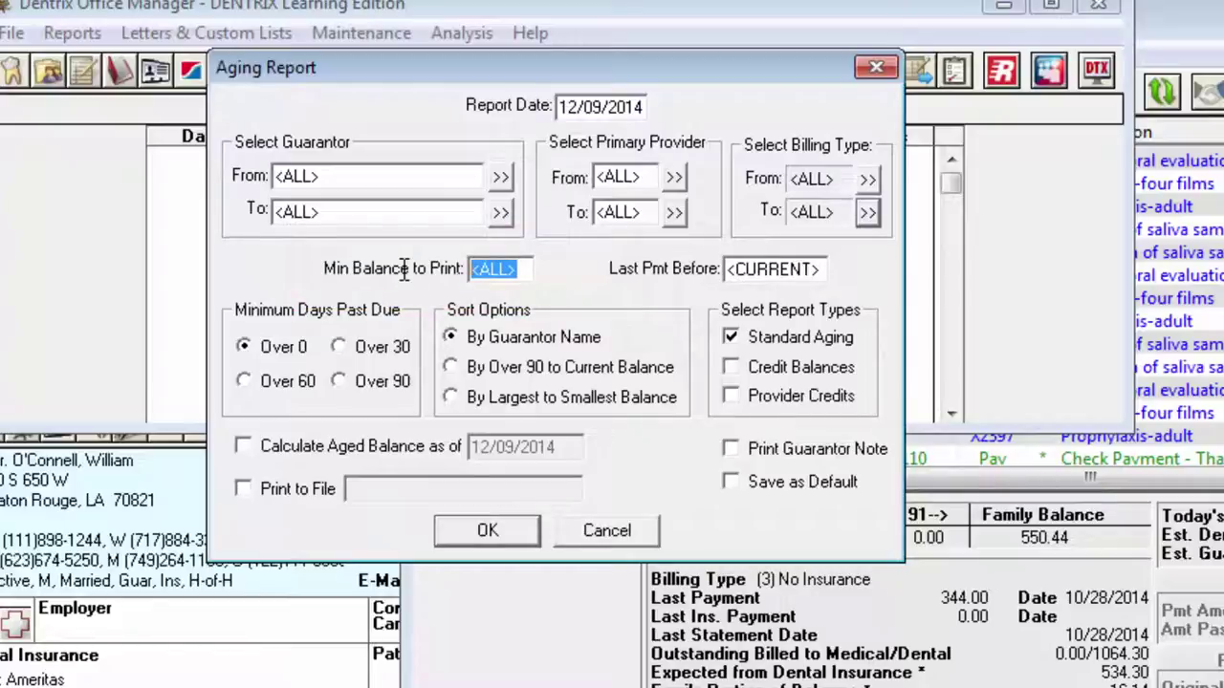
text(.01)
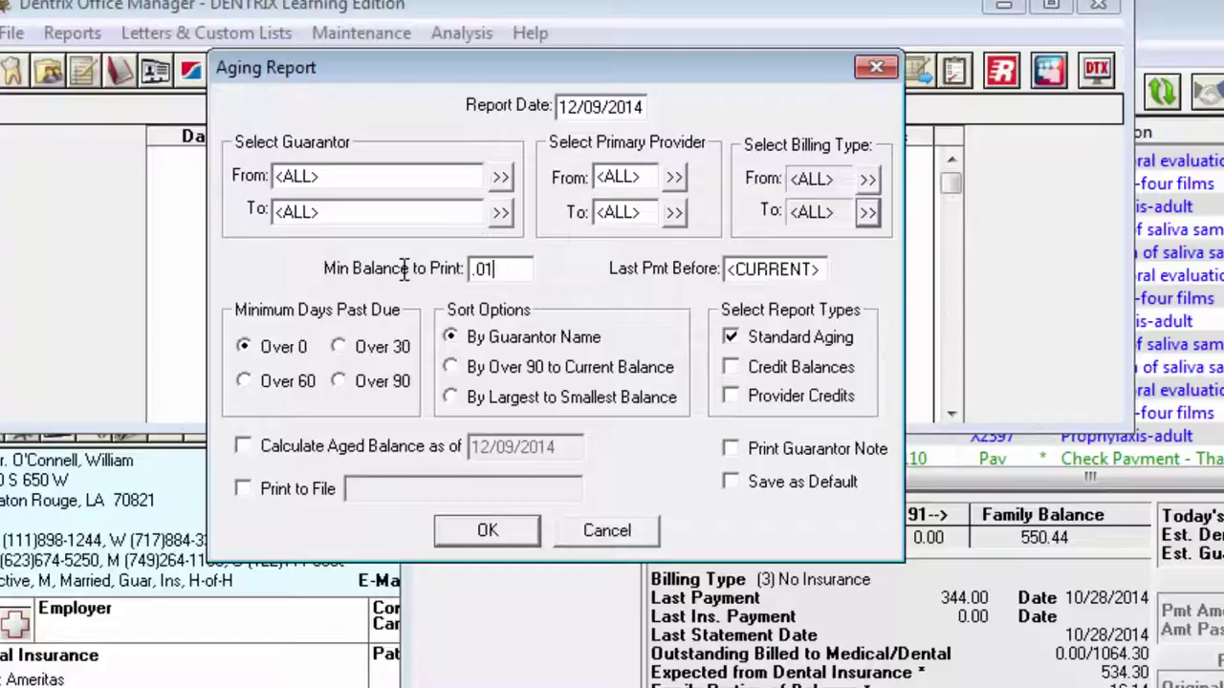
key(shift+Home)
text(100)
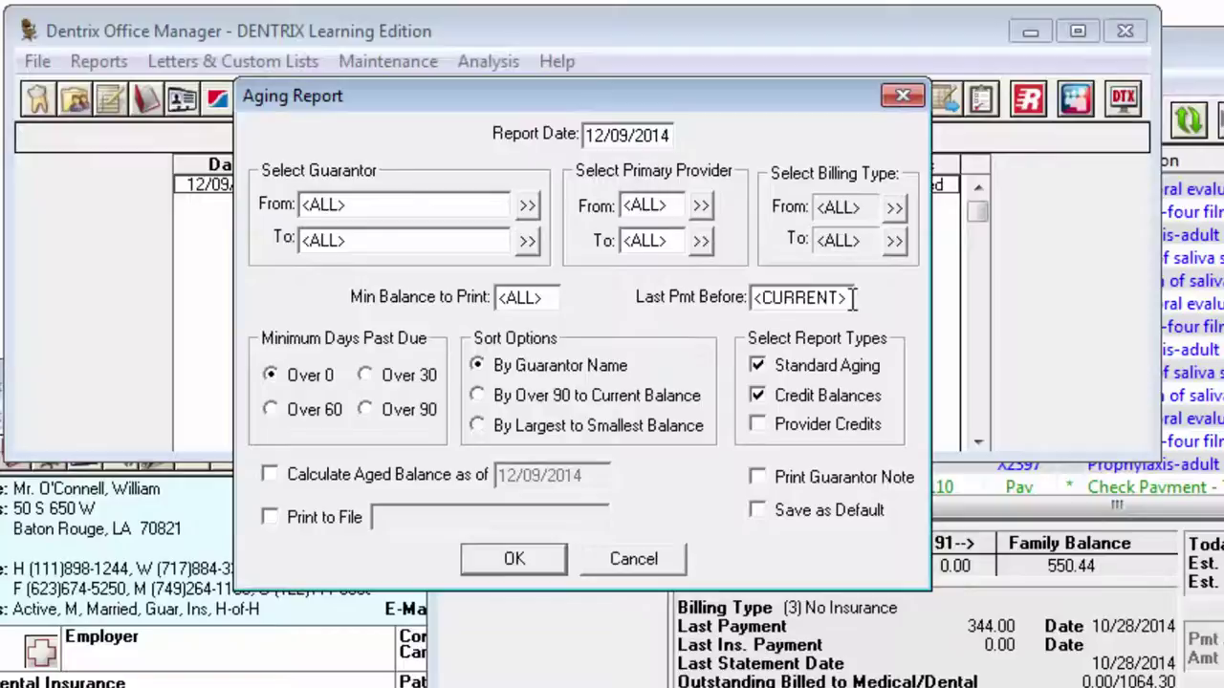
Replace the Last Pmt Before value <CURRENT> with 12/01/2014.
drag(850, 298, 696, 300)
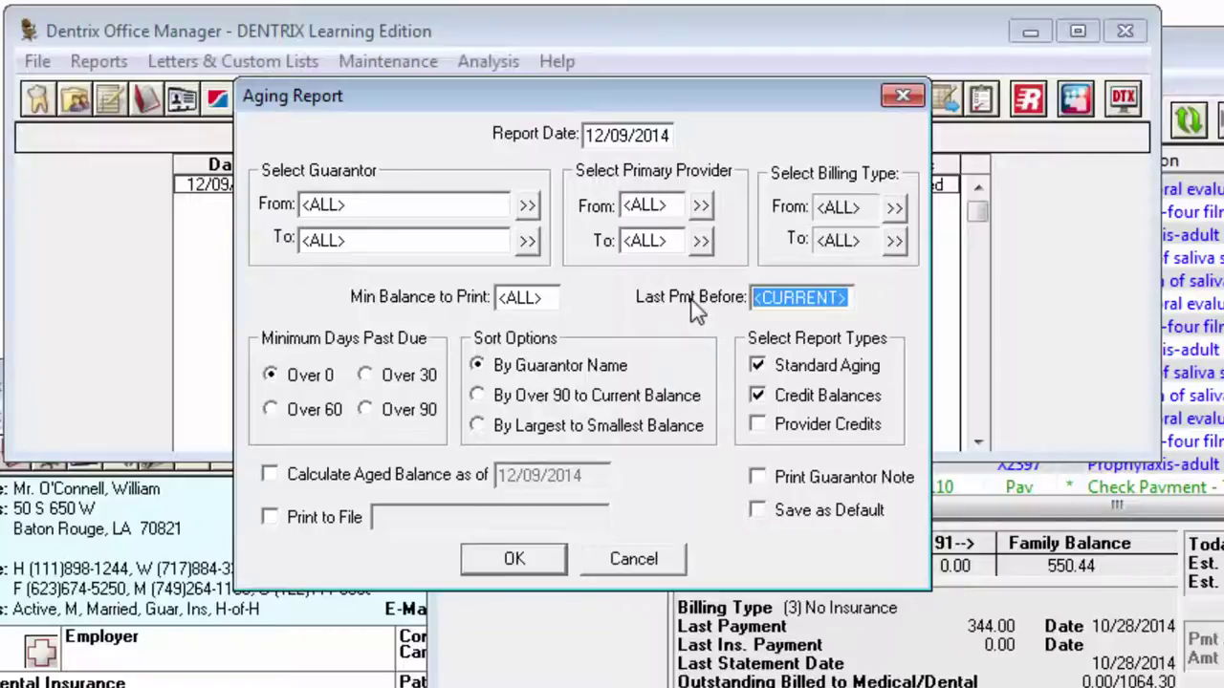
text(12)
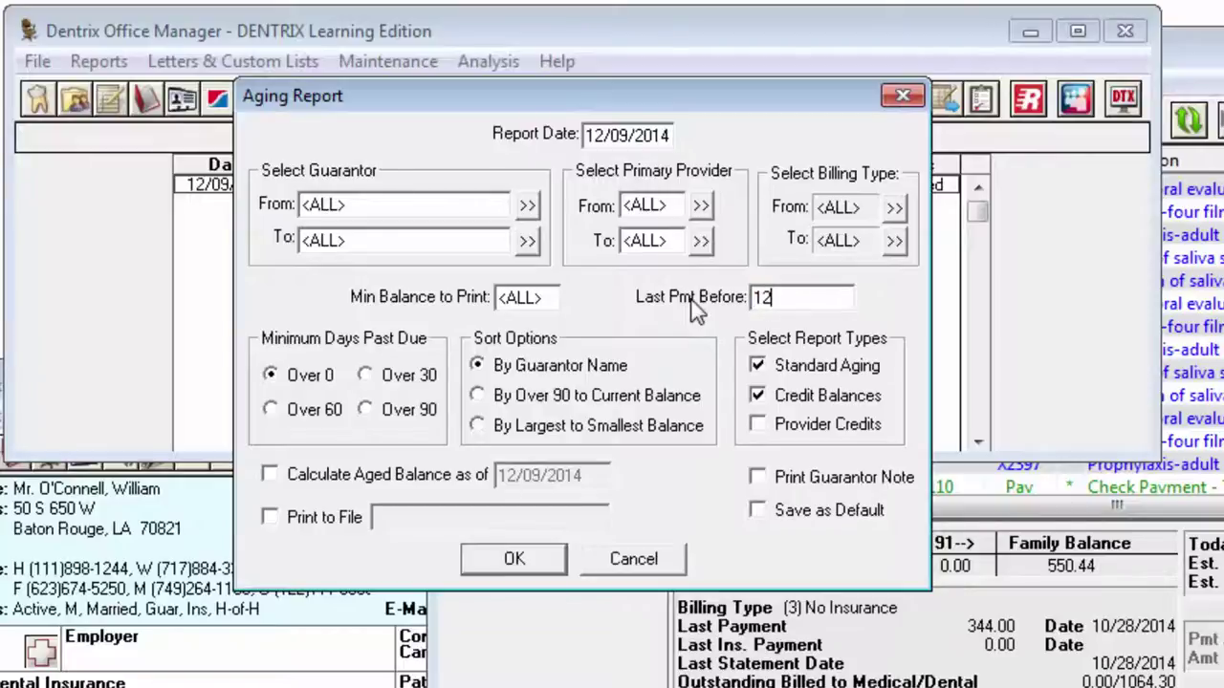
text(/01/2014)
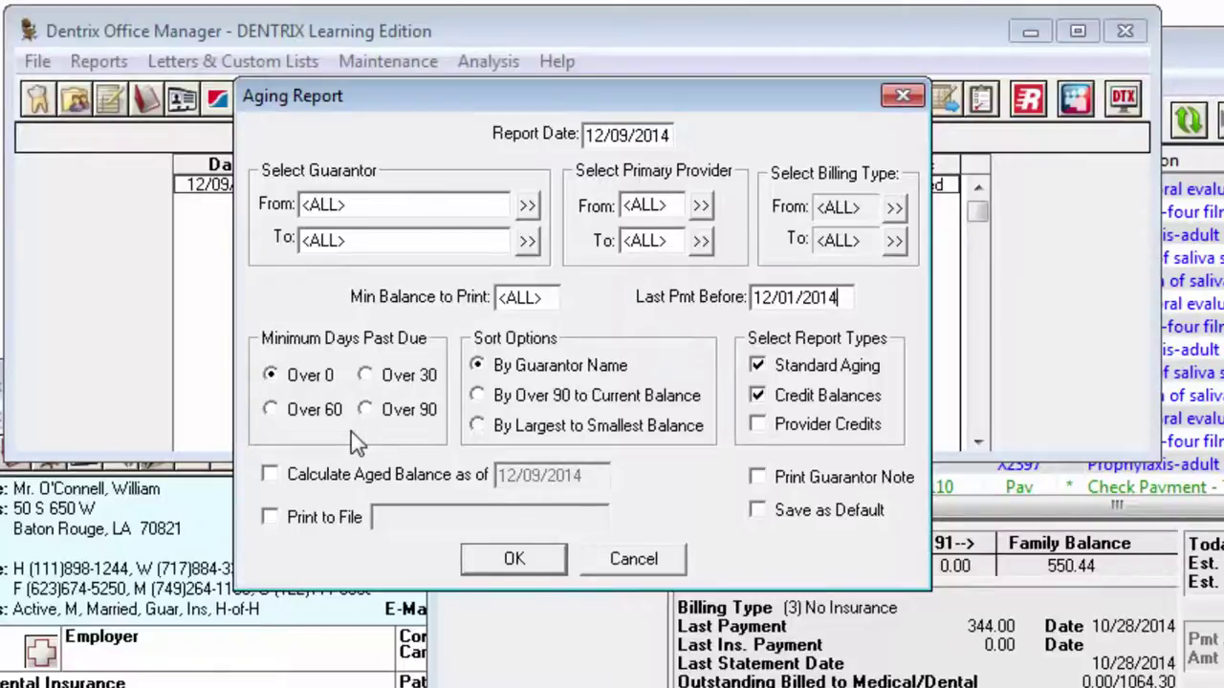
Limit the report to balances over 60 days past due, then go back to the Office Manager reports.
click(318, 421)
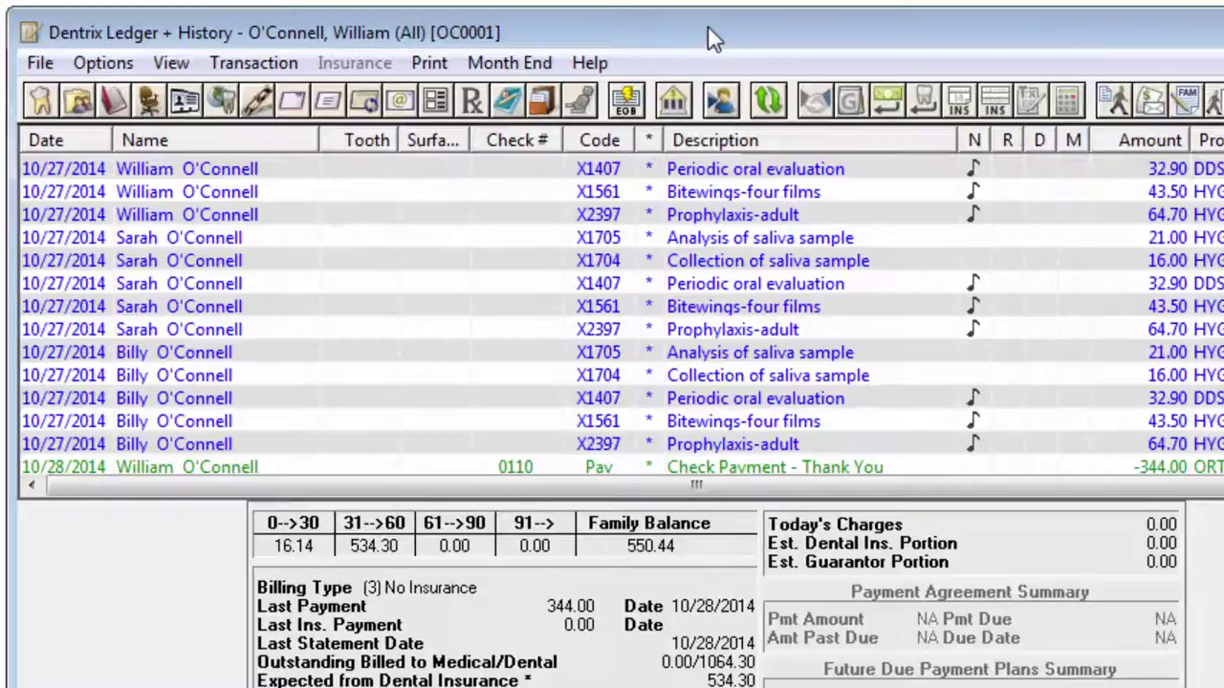
click(539, 65)
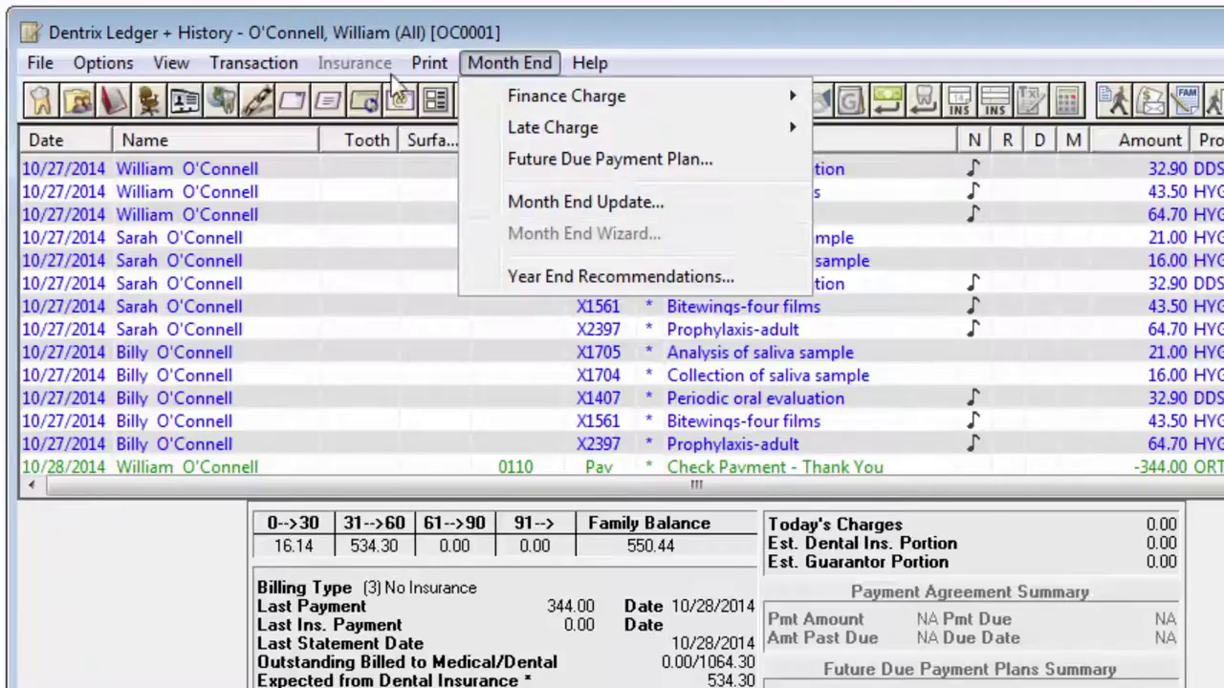
mouse_move(253, 63)
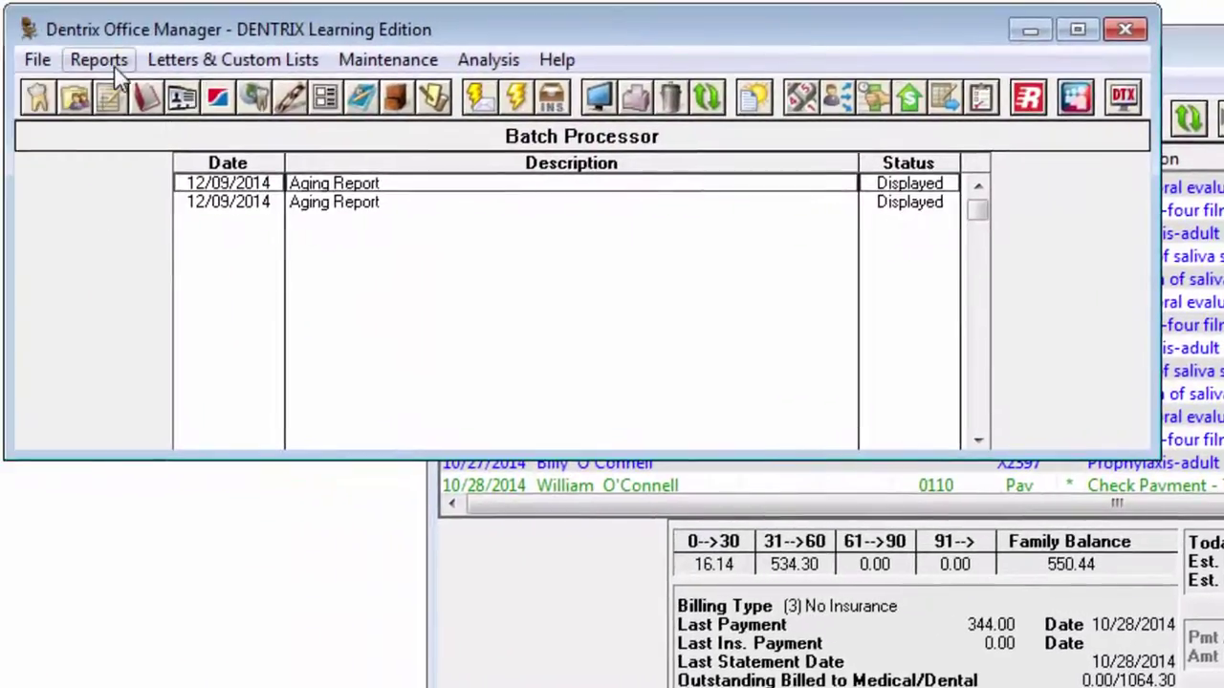
click(101, 60)
Open a new Aging Report setup, tick Calculate Aged Balance as of, and select its date.
mouse_move(172, 194)
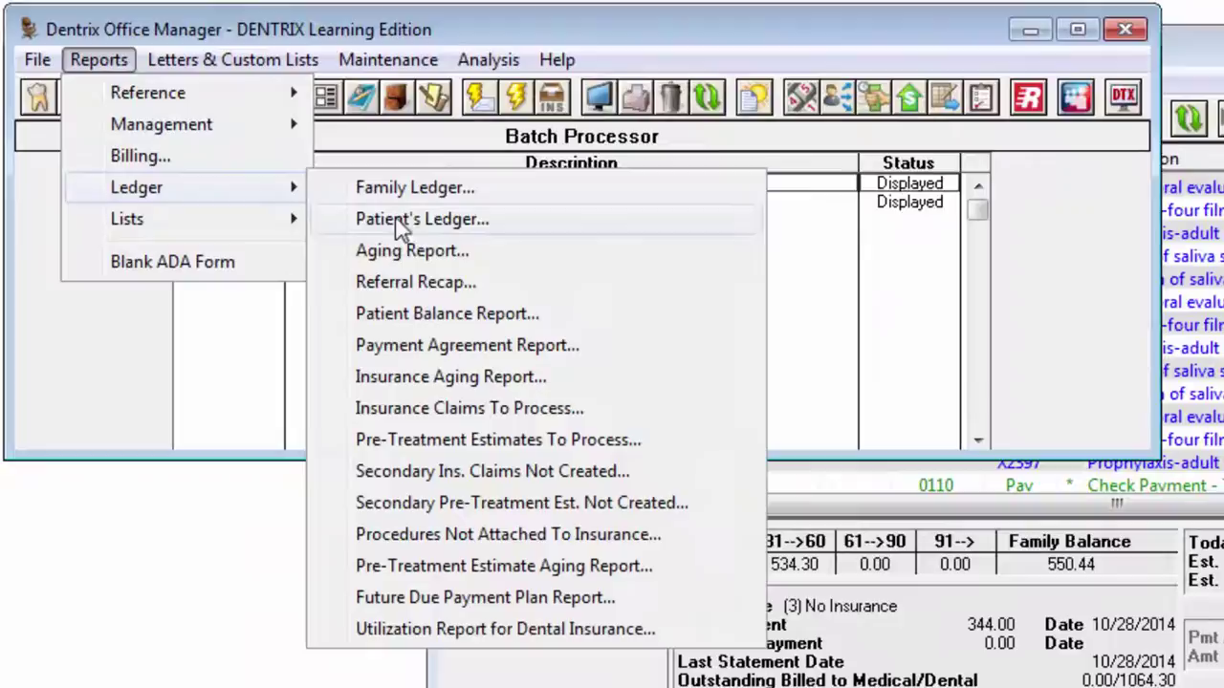
click(419, 250)
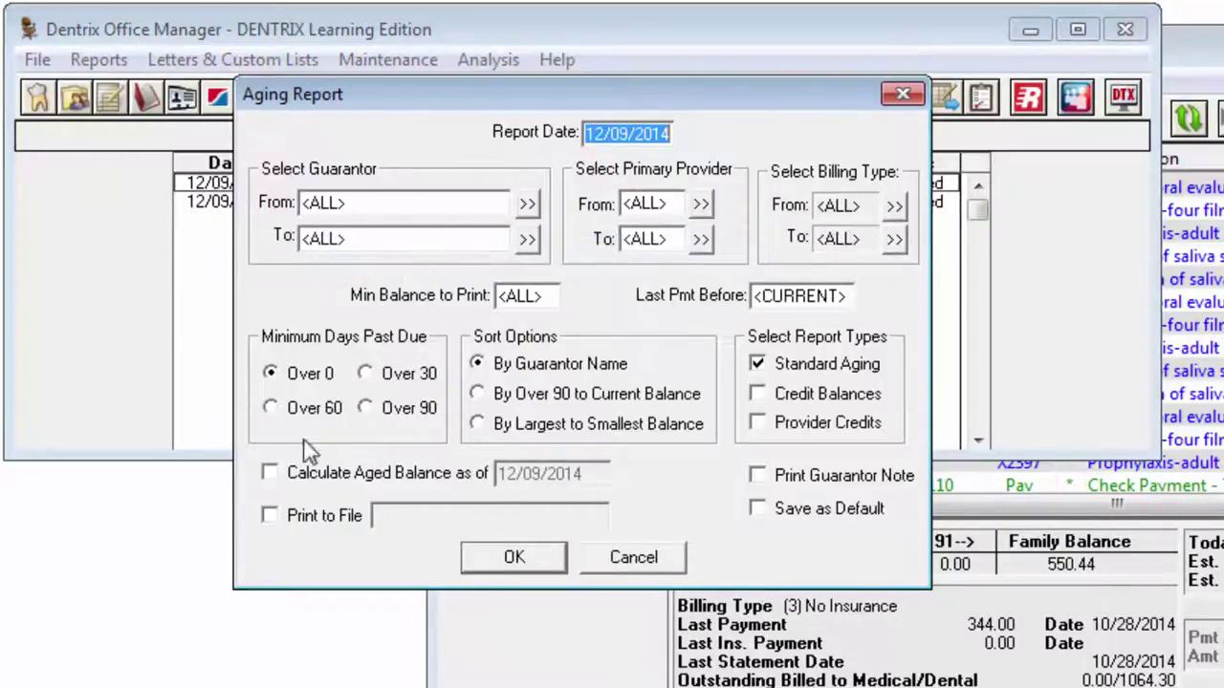
click(294, 482)
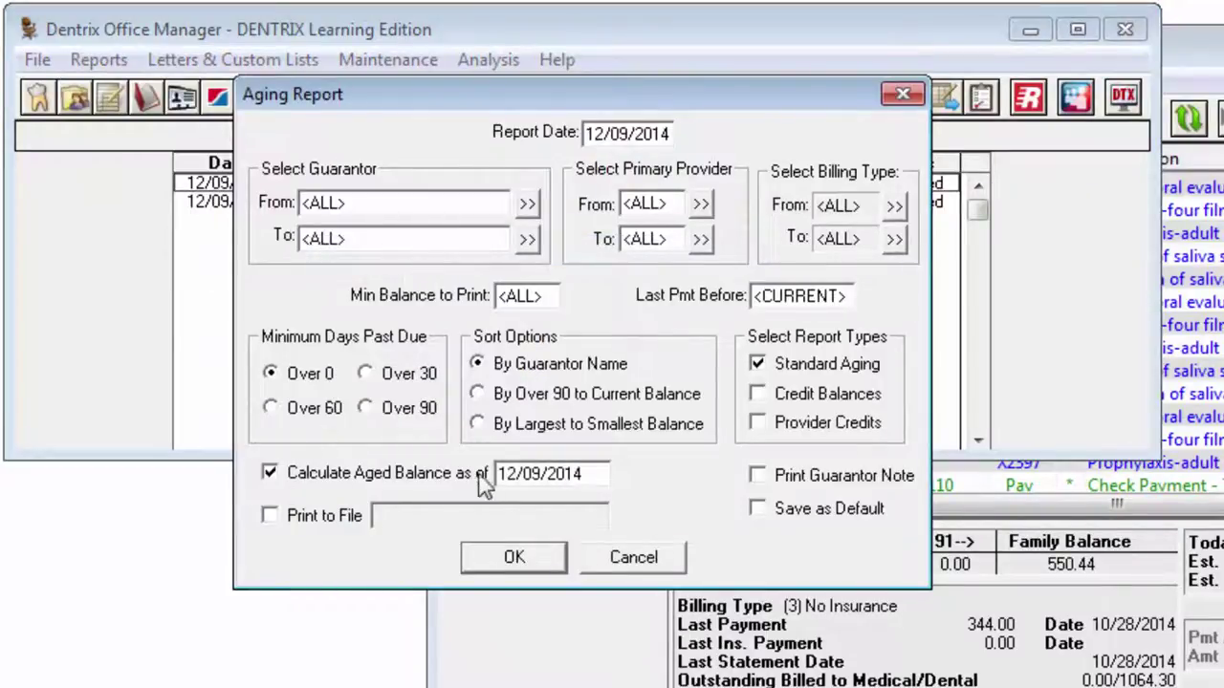
drag(598, 474, 497, 475)
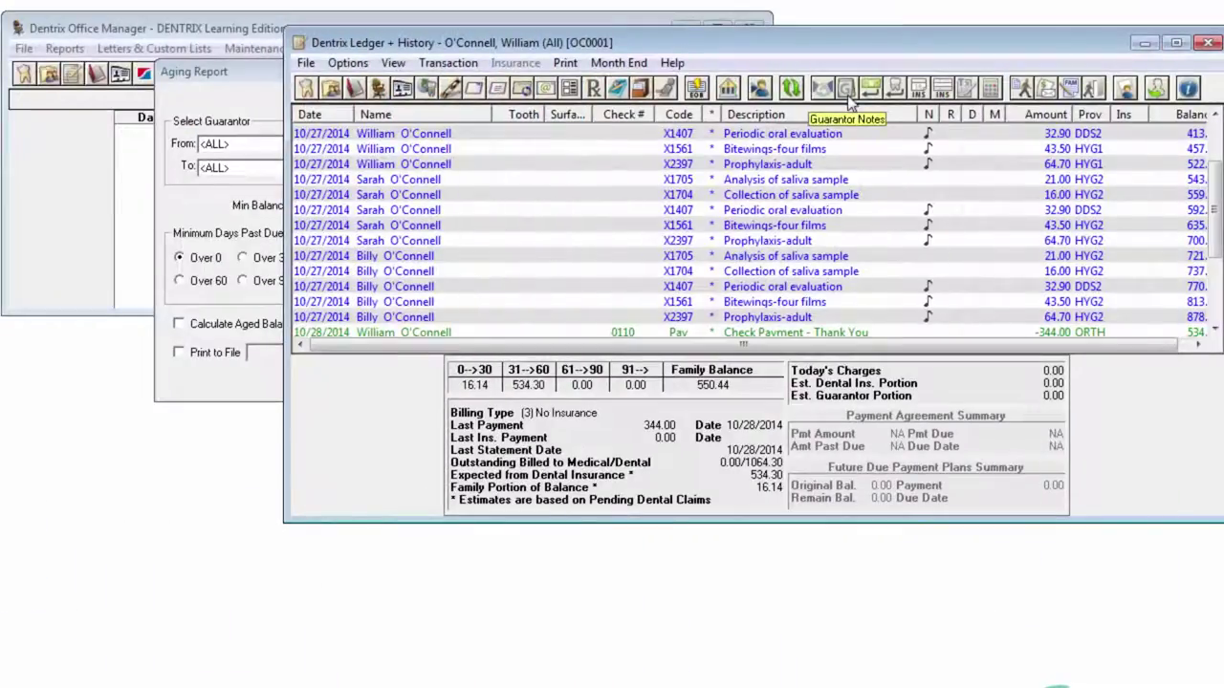
Add a dated guarantor note: 'Made special arrangement with doctor to make late payment next month'.
click(847, 94)
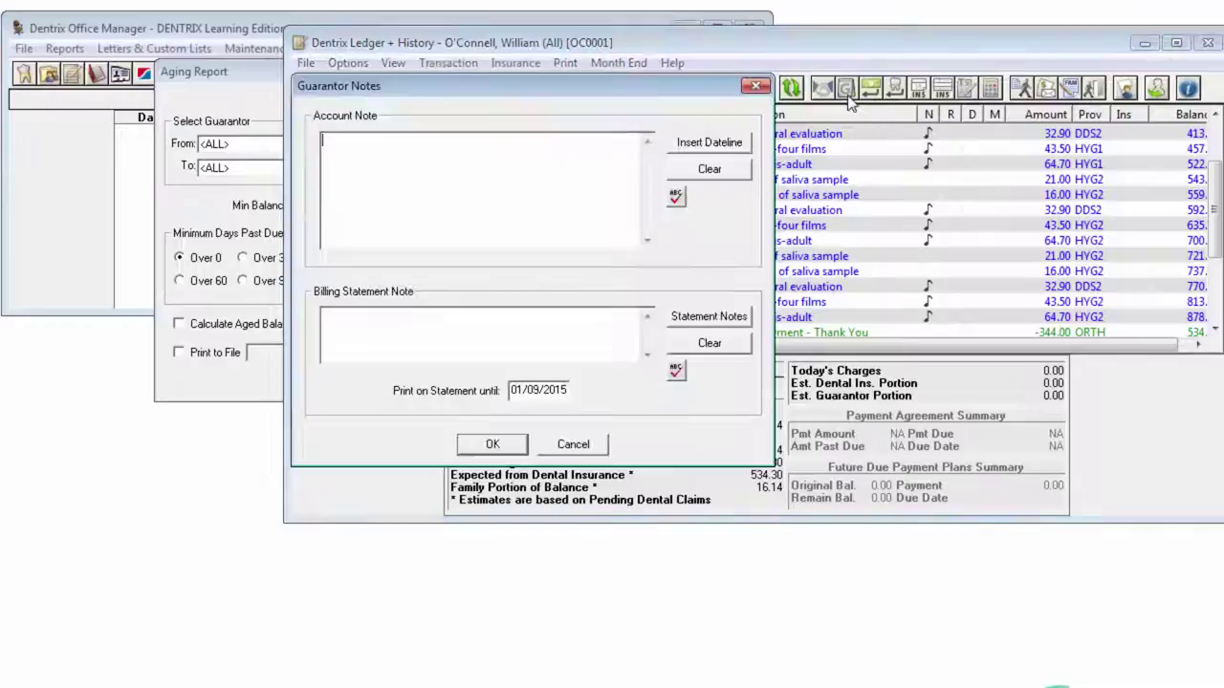
click(709, 142)
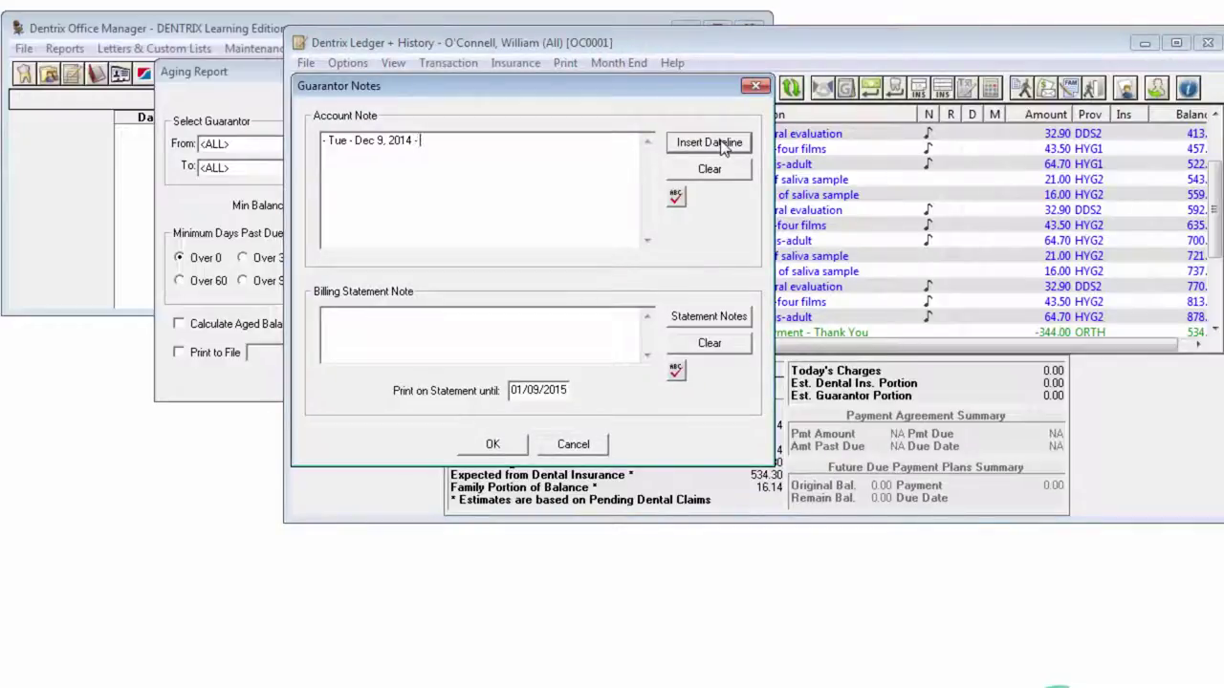
text(Made special arrangement )
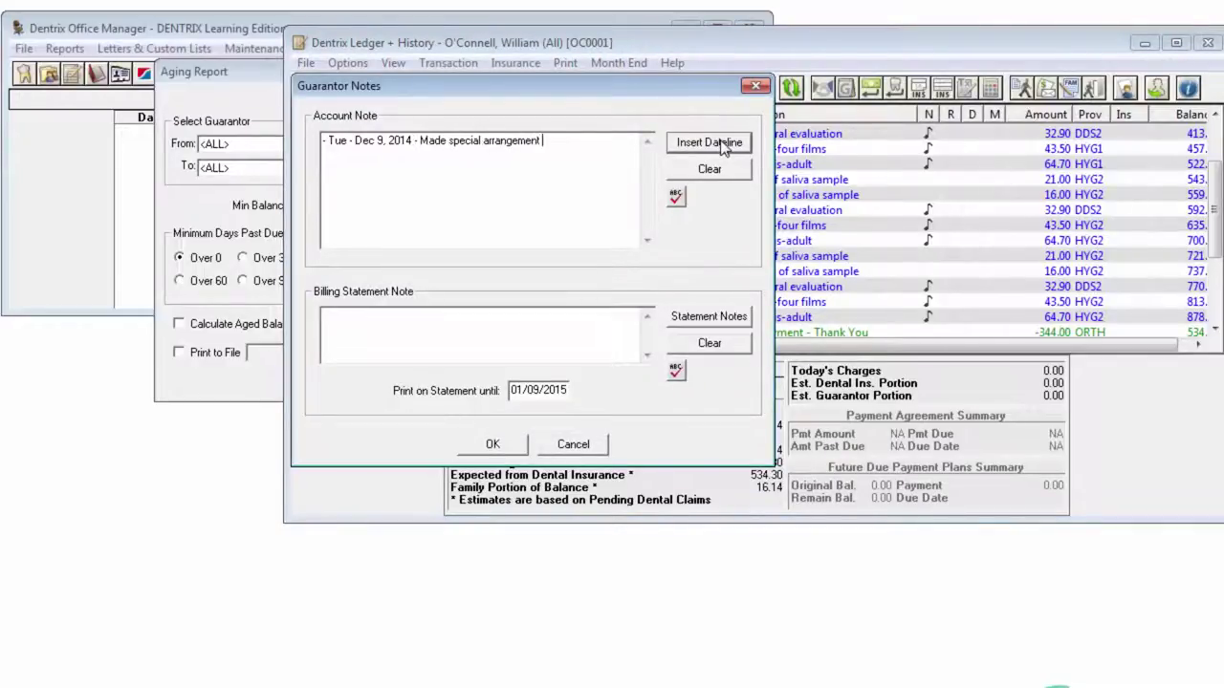
text(with doctor to make l)
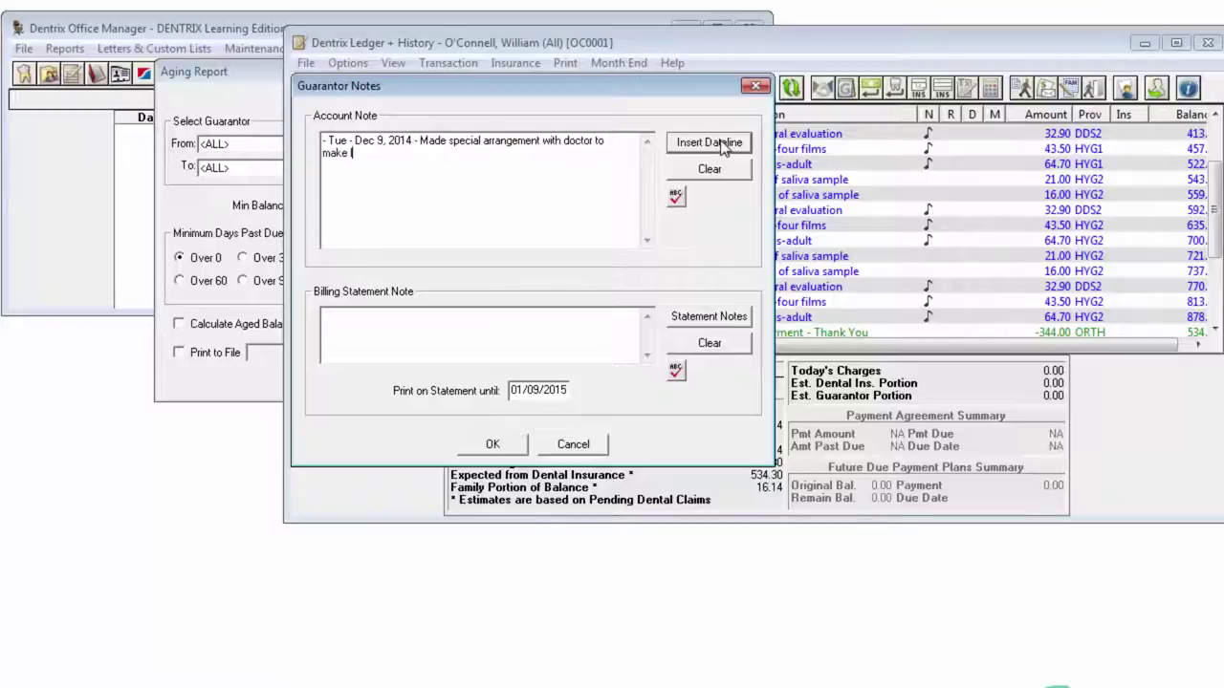
text(ate payment next month)
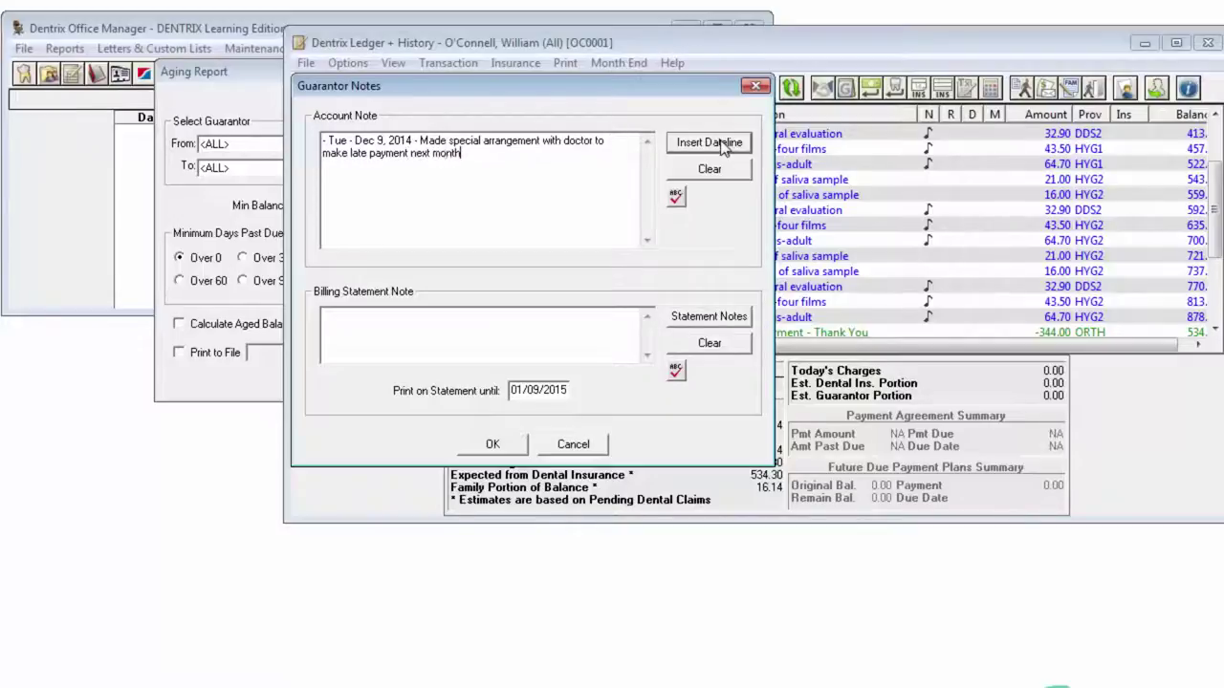
click(510, 444)
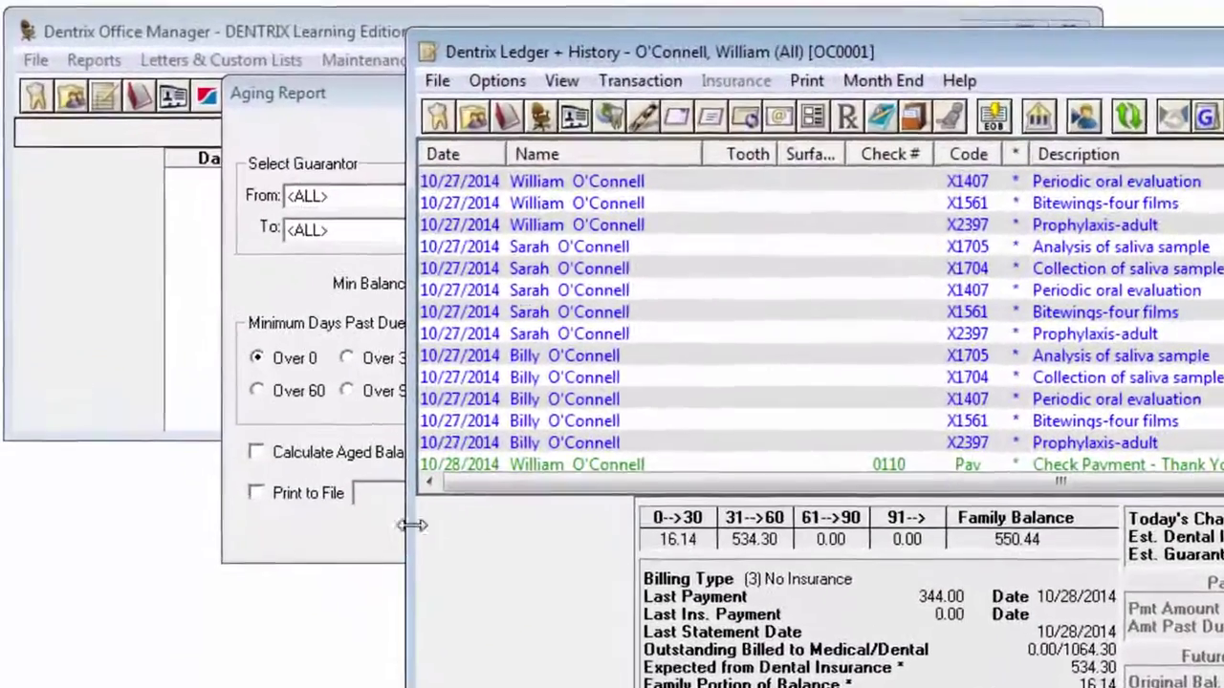
Turn on Print Guarantor Note and generate the aging report preview.
click(409, 524)
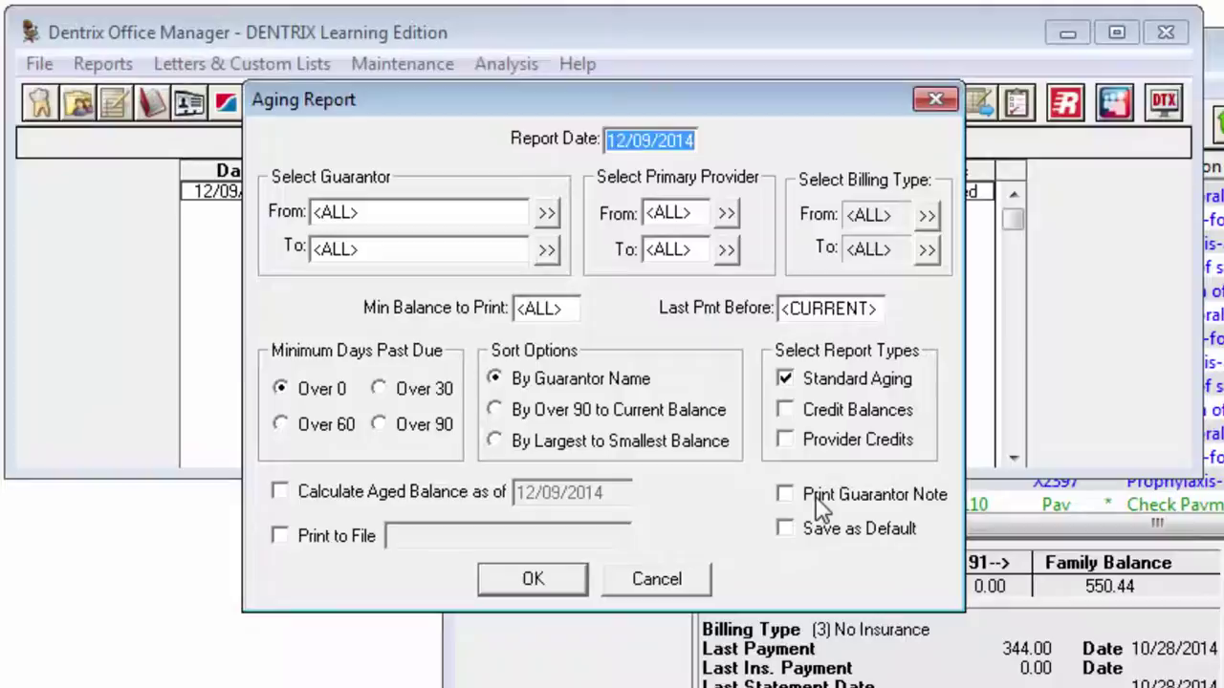
click(813, 499)
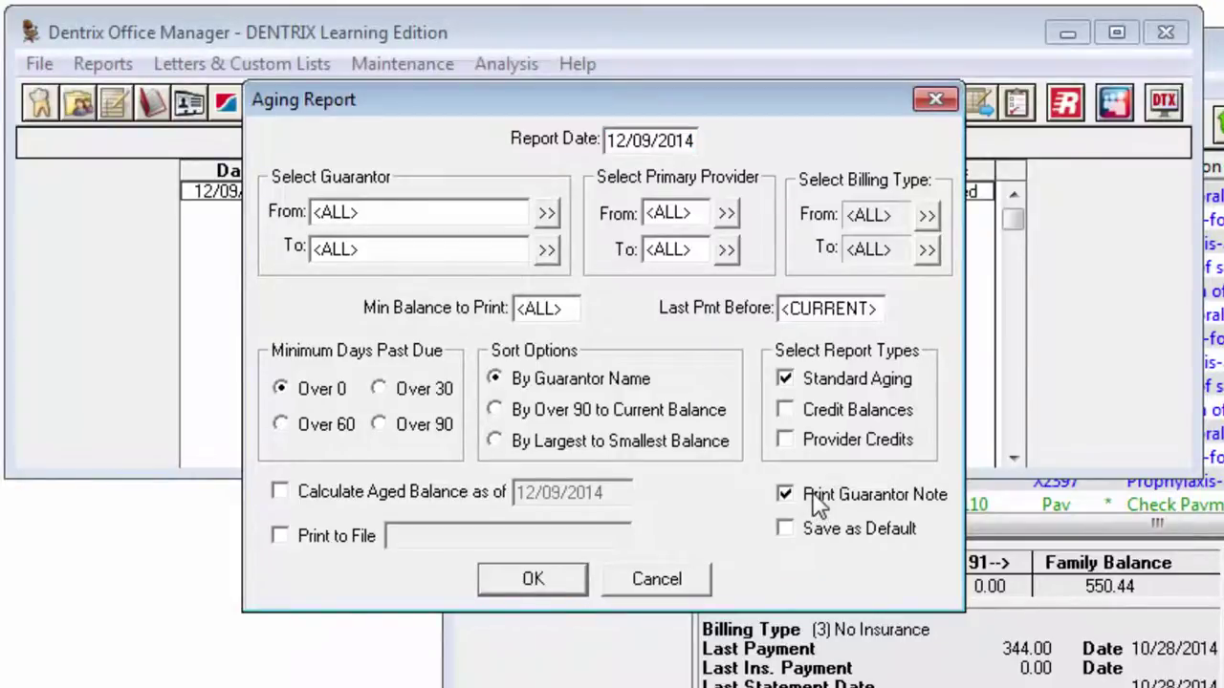
click(532, 579)
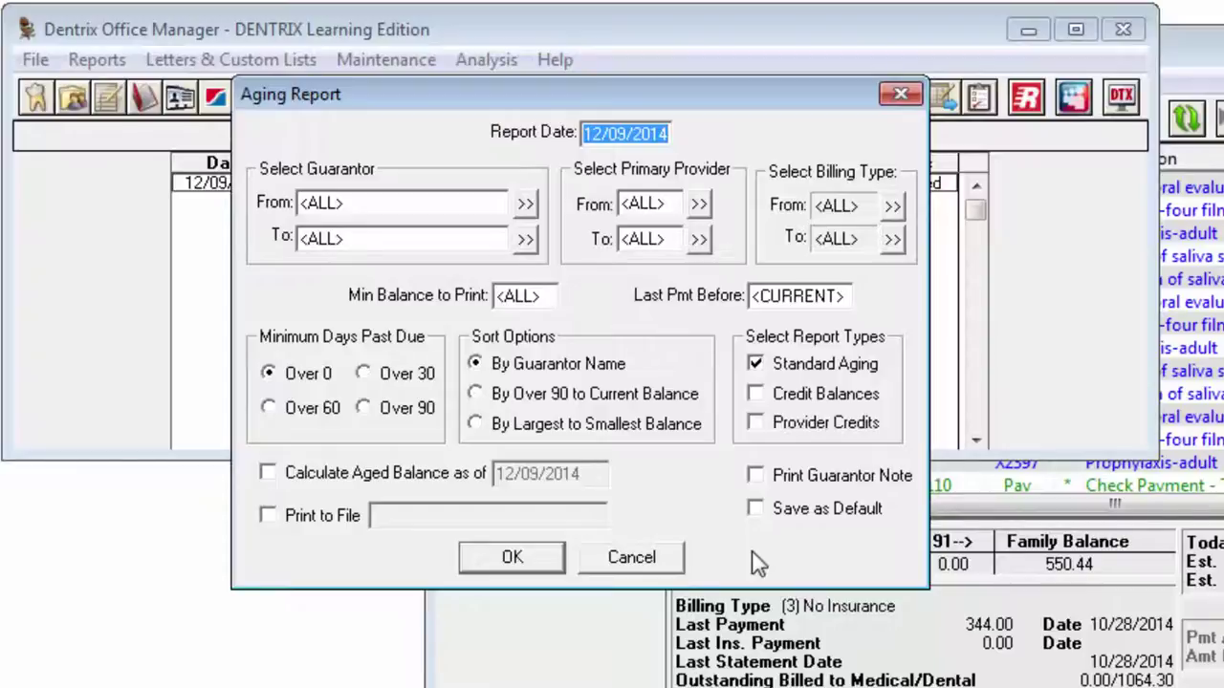
Preview an aging report with balances aged as of 12/31/2013.
click(405, 480)
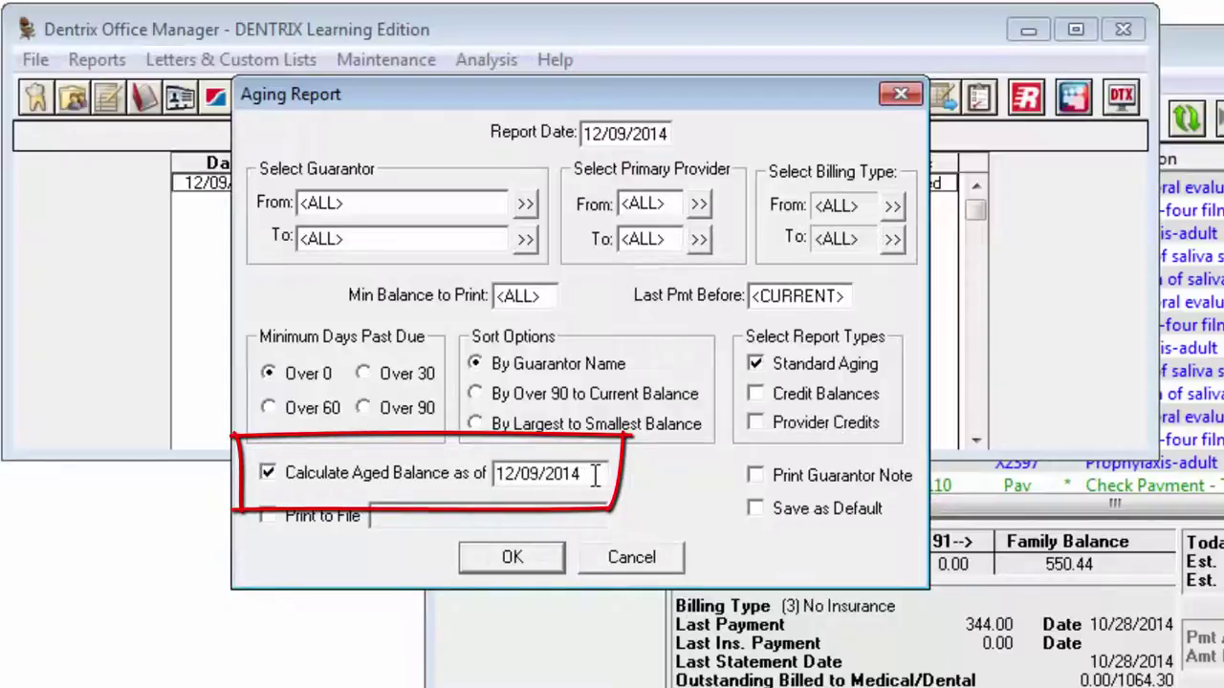
drag(595, 475, 484, 486)
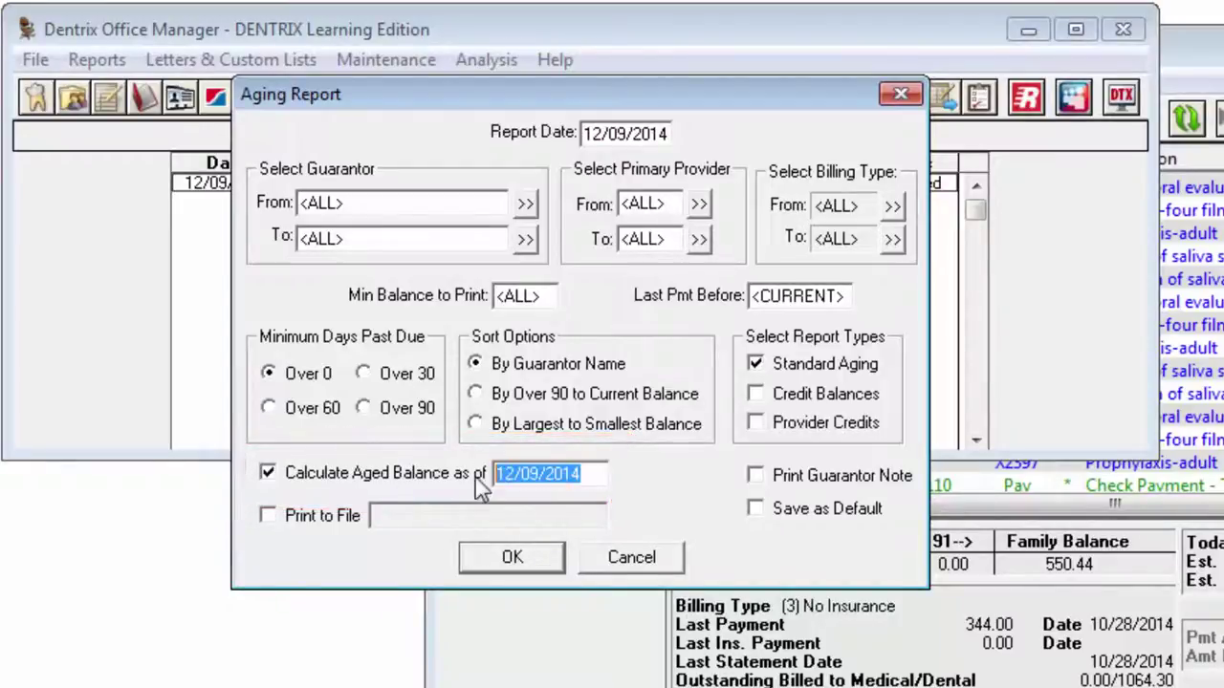
text(12/31)
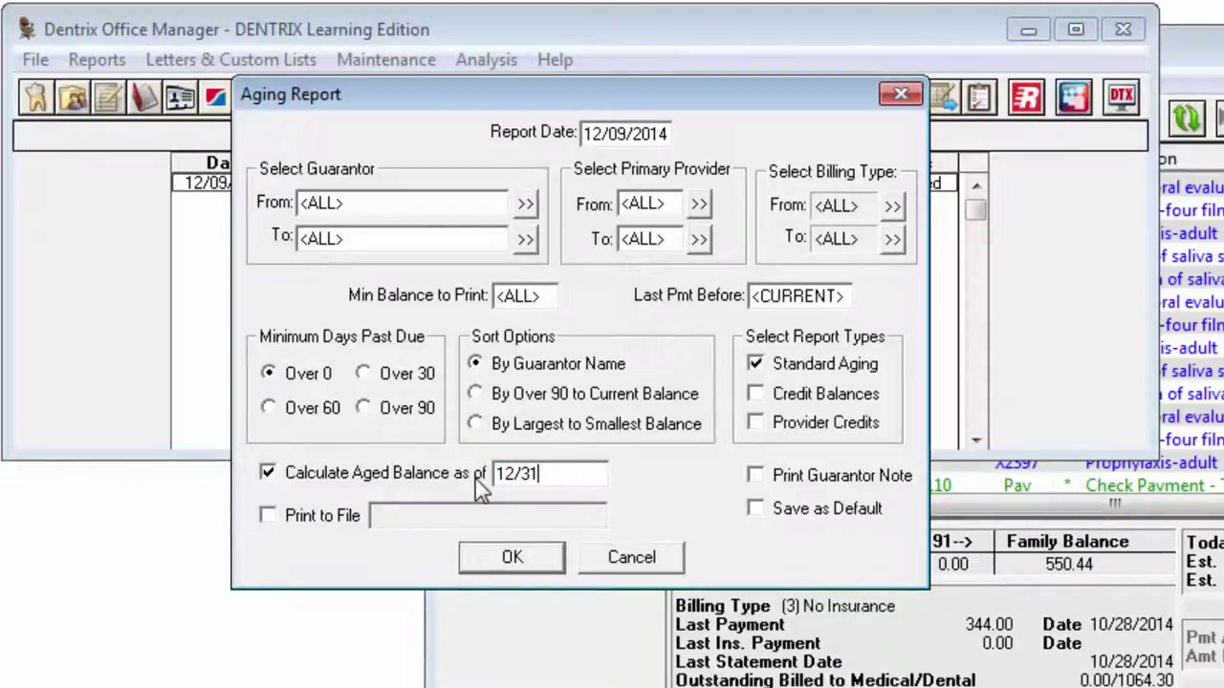
text(/2013)
key(Return)
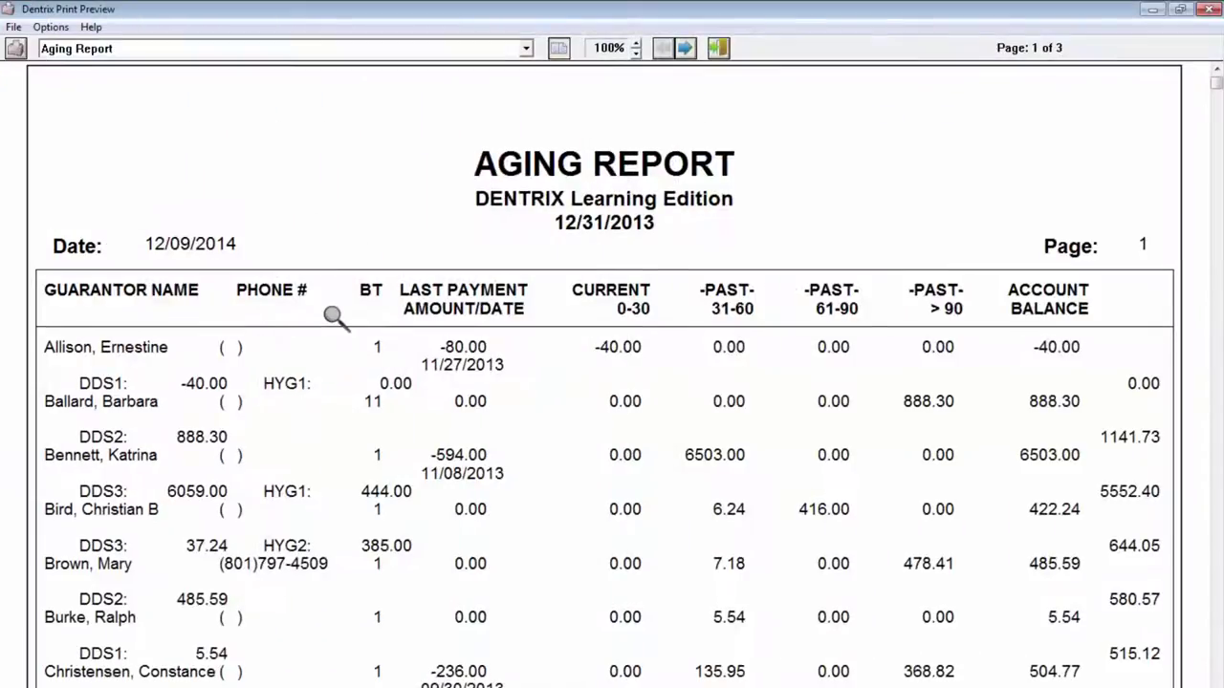
scroll(334, 315, down, 2)
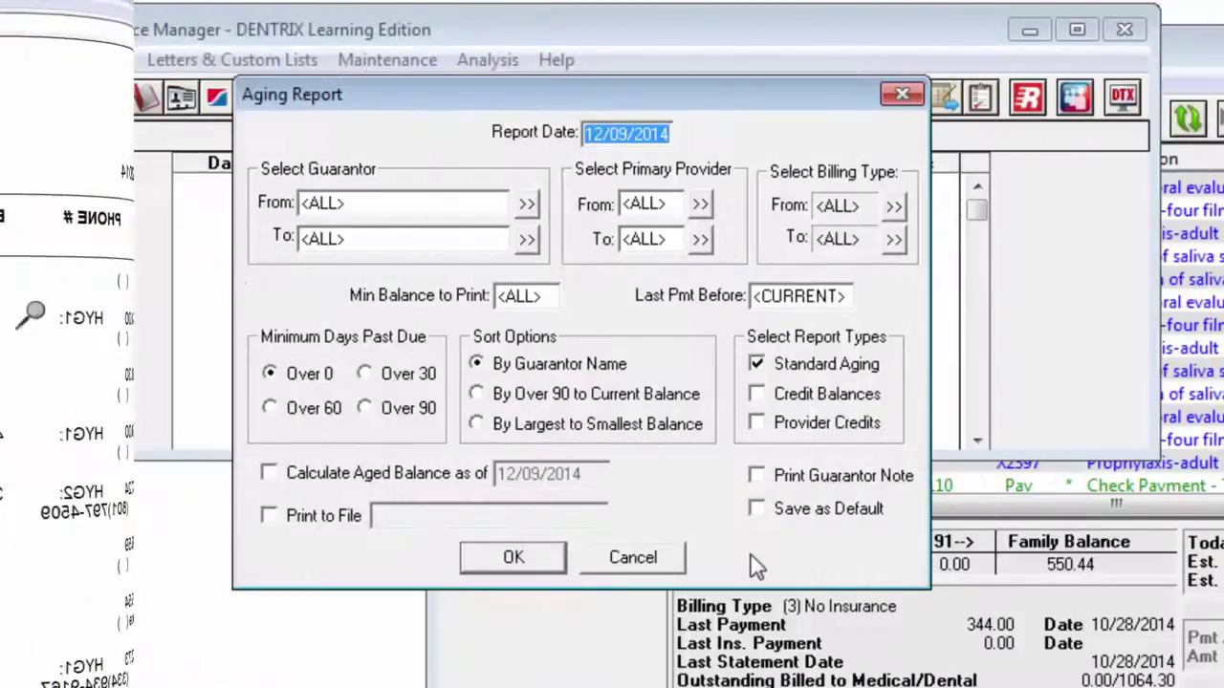
Generate the aging report to the file age2014.txt and close its preview.
click(325, 519)
click(409, 514)
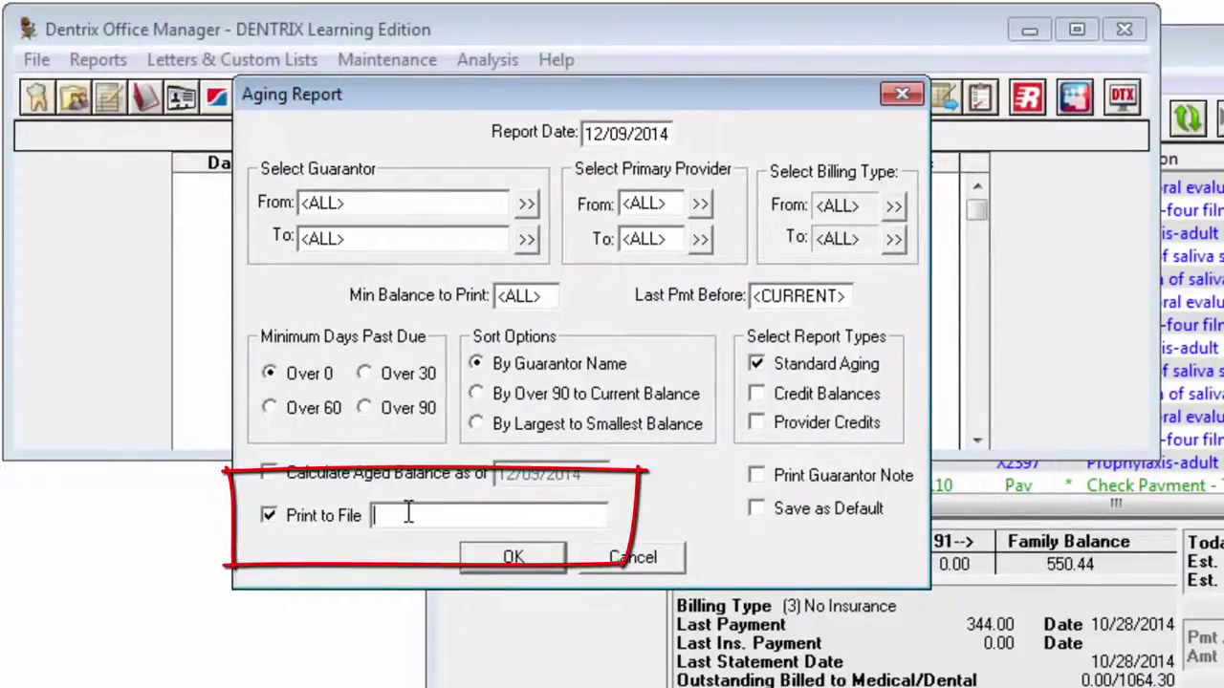
text(age2014)
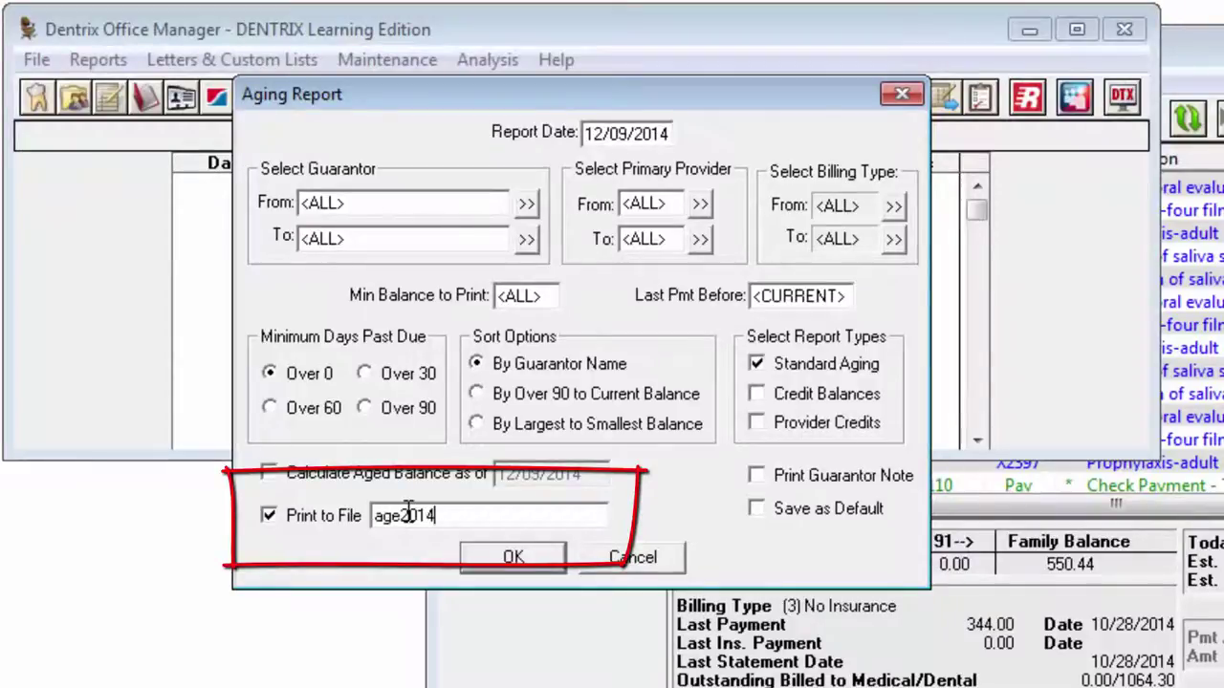
text(.txt)
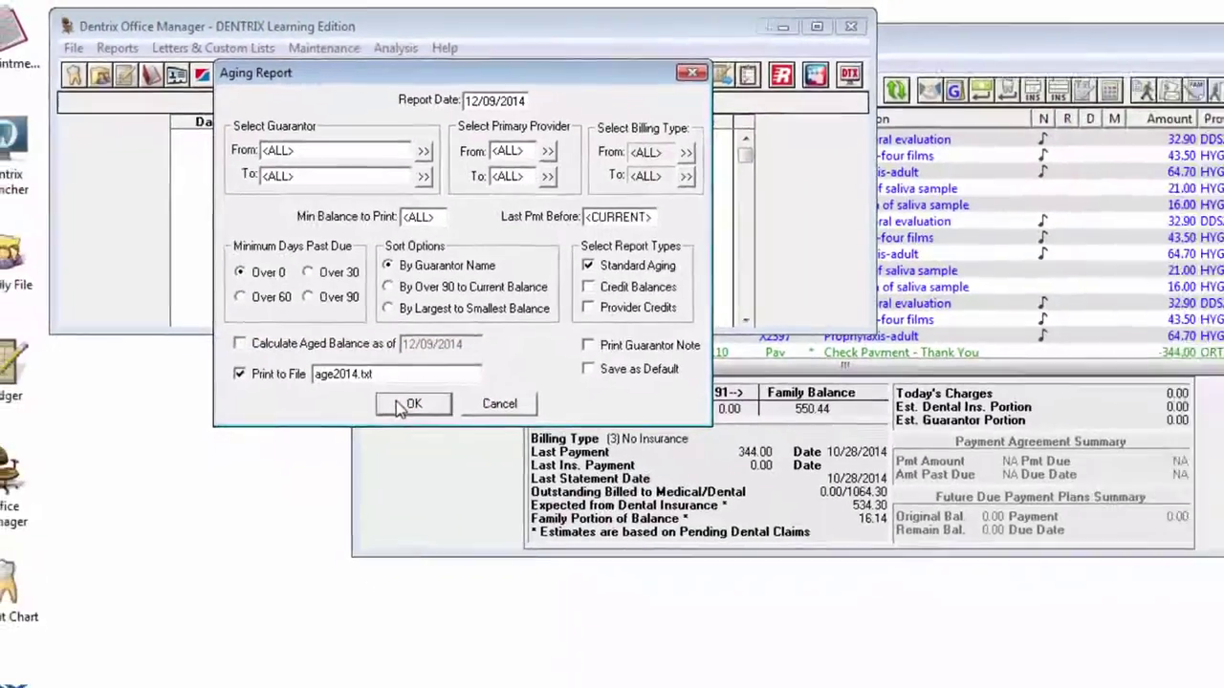
click(473, 515)
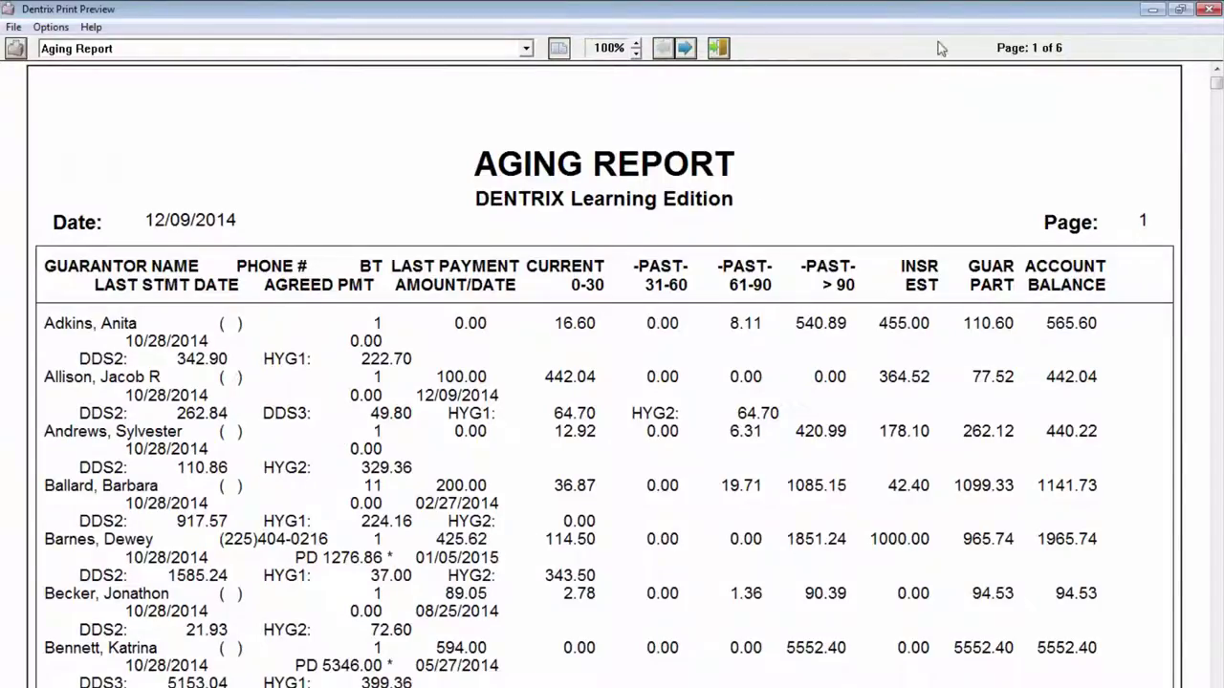
click(1207, 9)
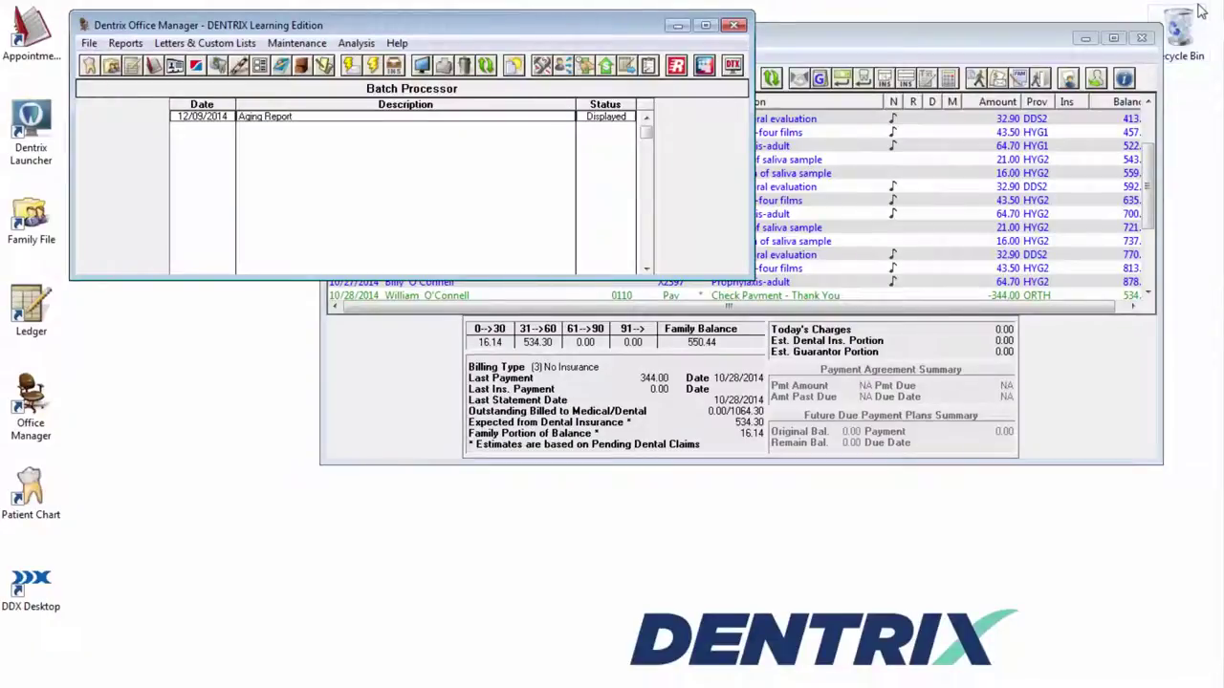
Open the Letter Template Path folder C:\DENTRIX\COMMON\DOC from the Preferences Paths settings.
click(296, 43)
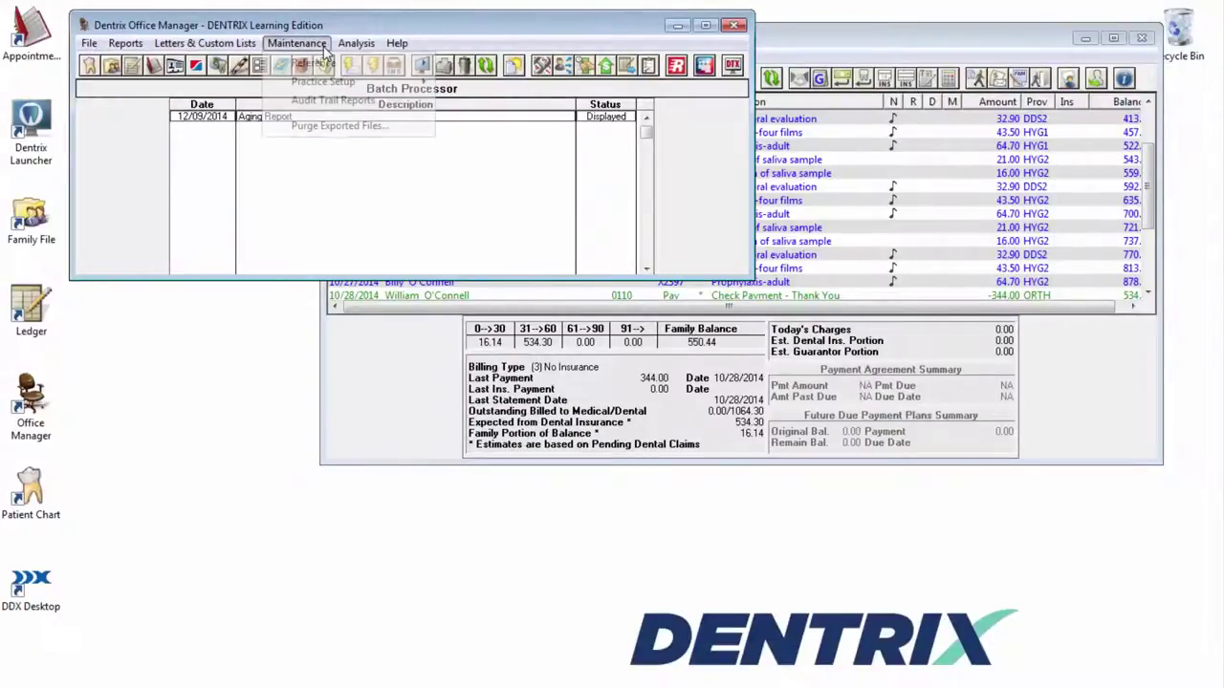
mouse_move(328, 84)
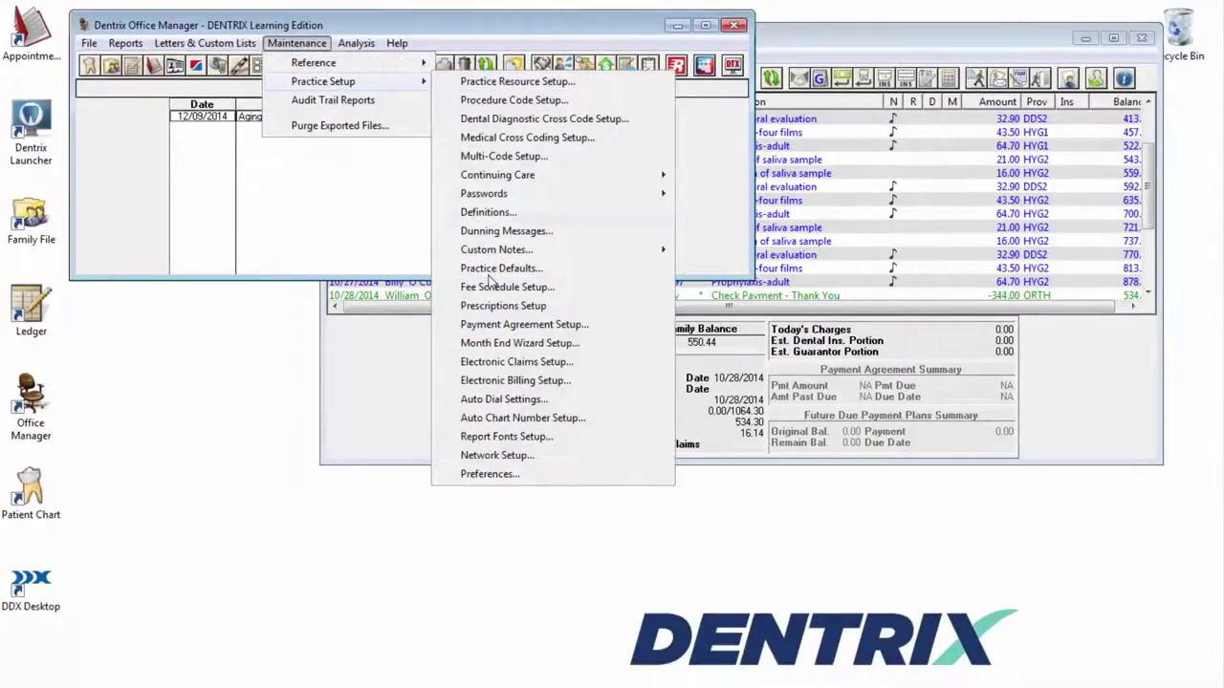
click(483, 474)
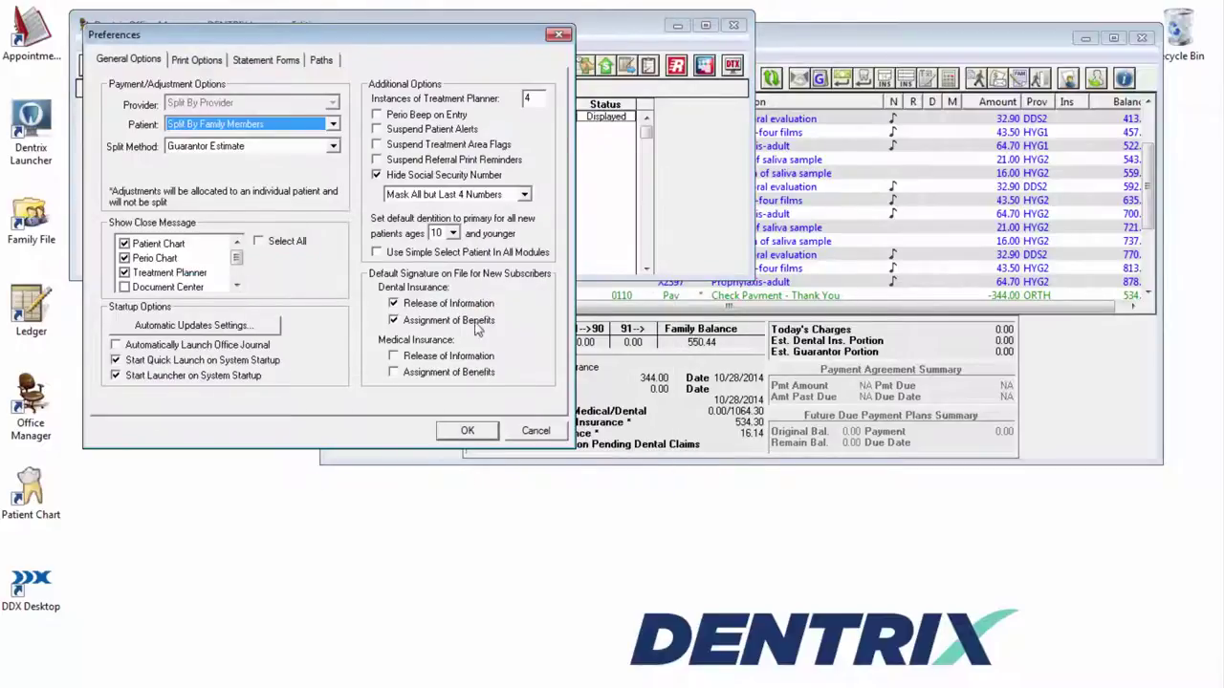
click(335, 60)
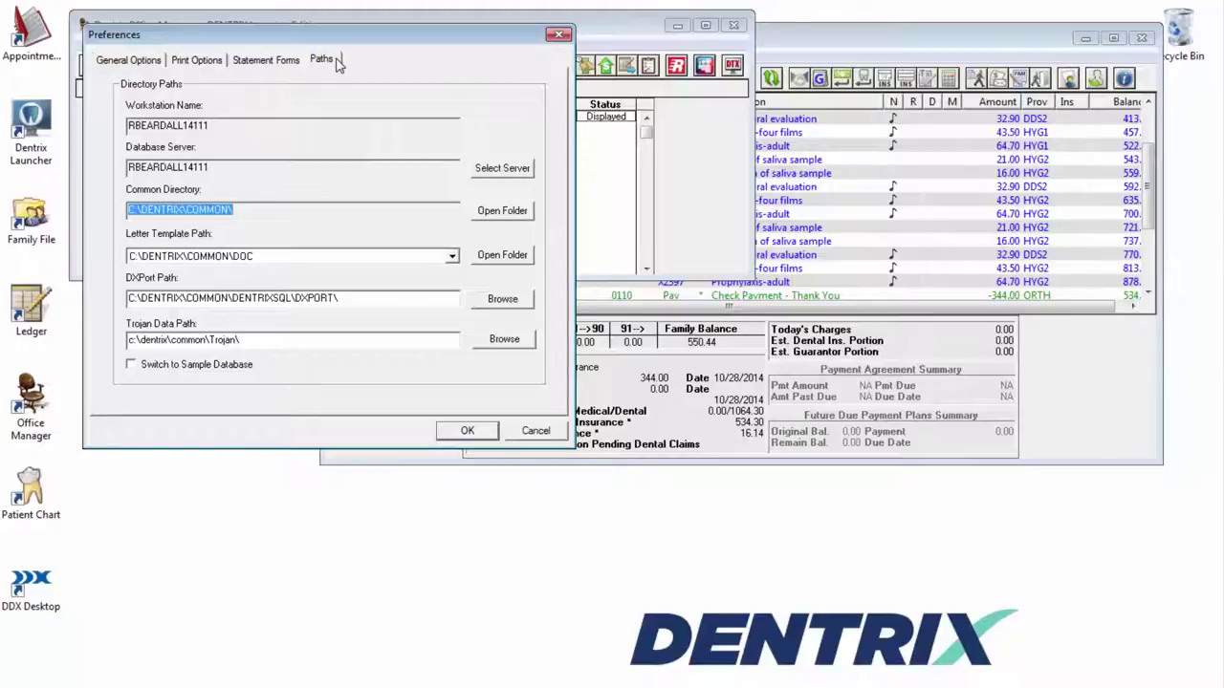
click(503, 256)
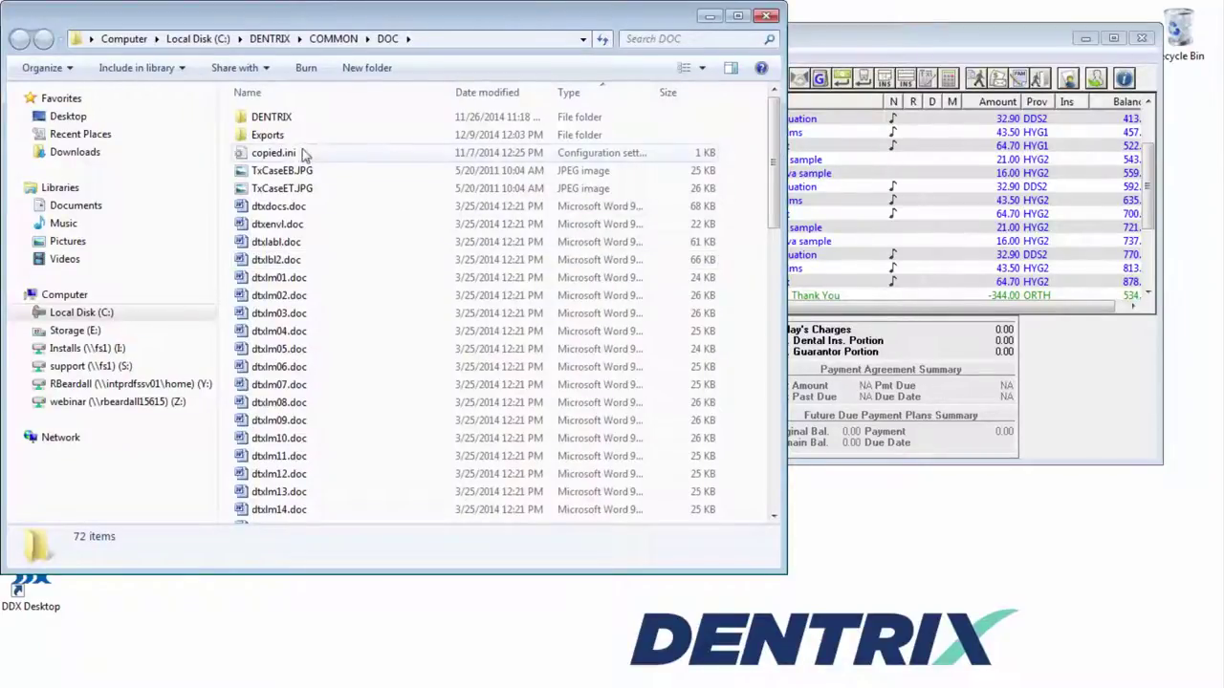
Open age2014.txt from the Exports folder in Notepad.
double_click(275, 135)
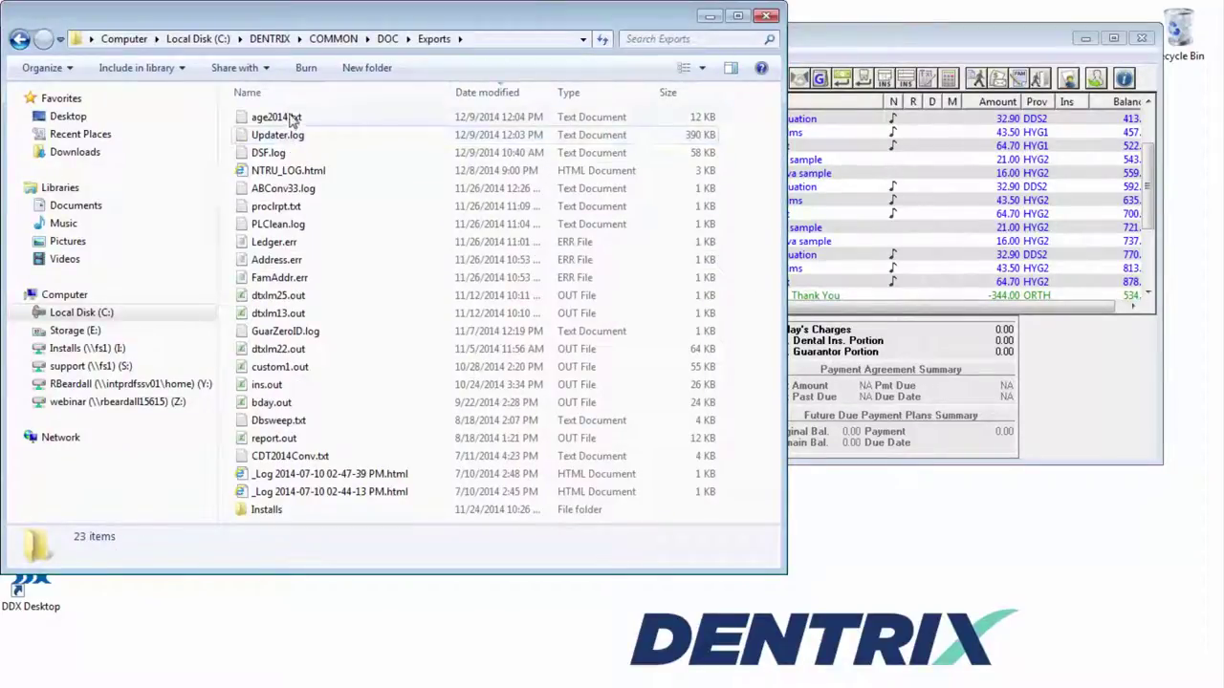
click(282, 118)
double_click(283, 121)
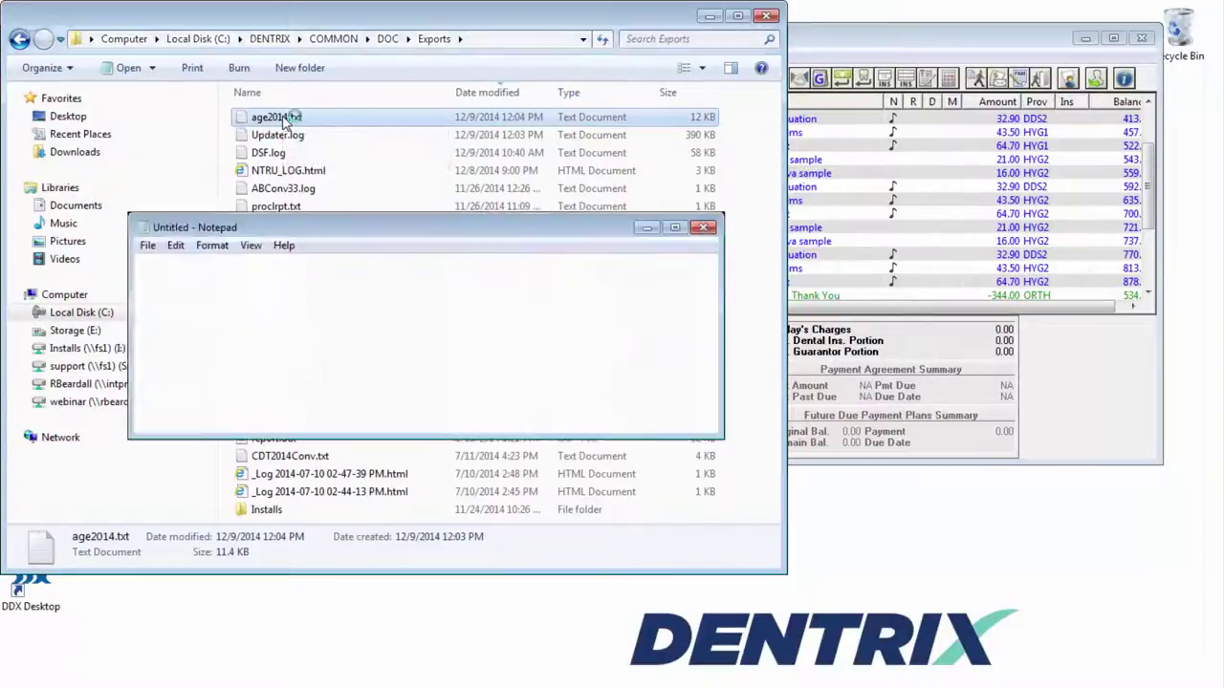
Select all of the report text in Notepad and copy it.
click(177, 246)
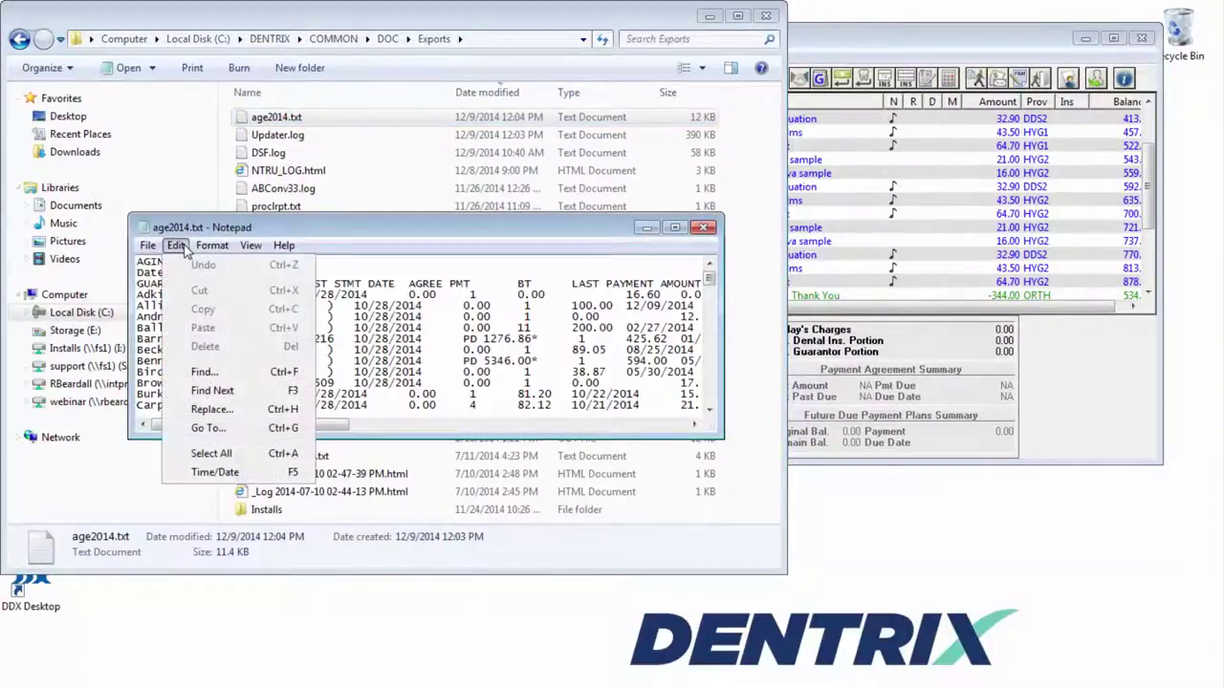
click(225, 453)
click(178, 247)
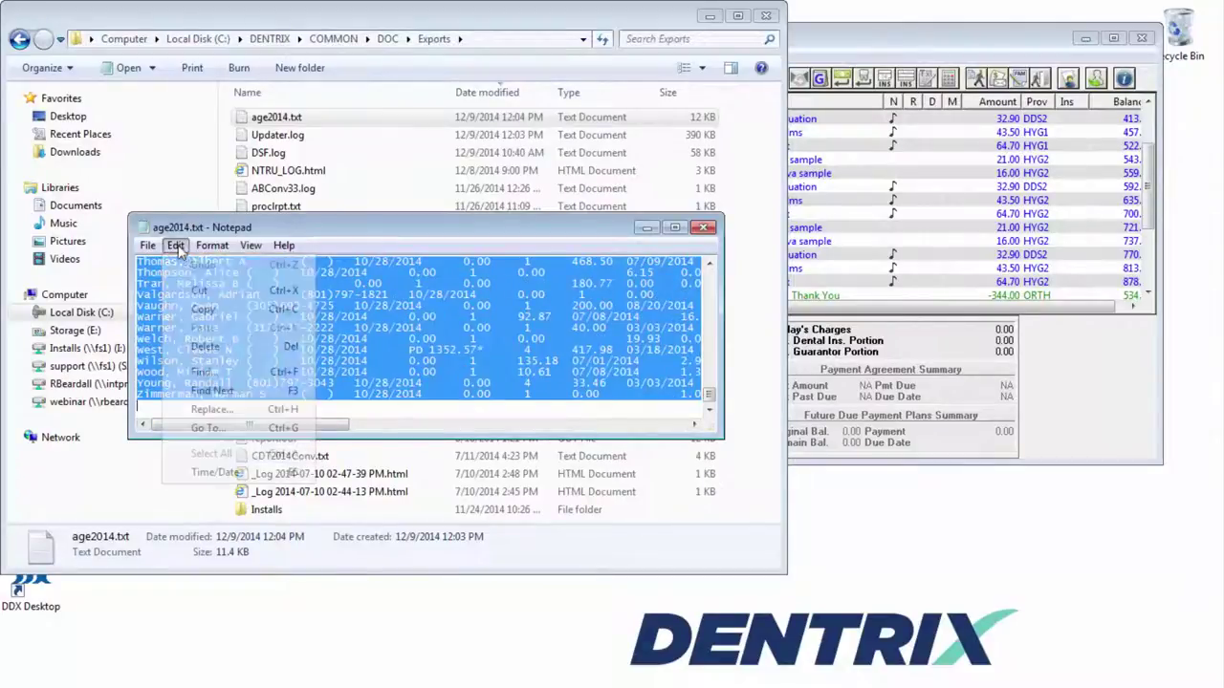
click(217, 312)
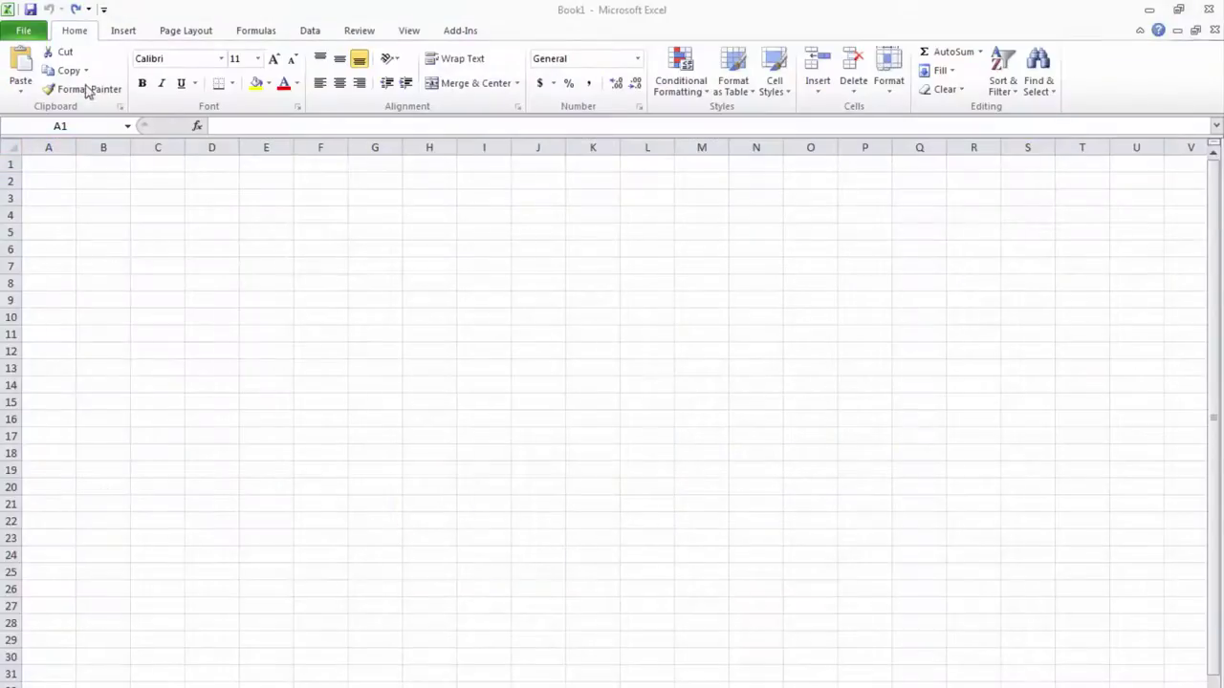
Paste the copied age2014.txt report into cell A1 of Book1.
click(23, 67)
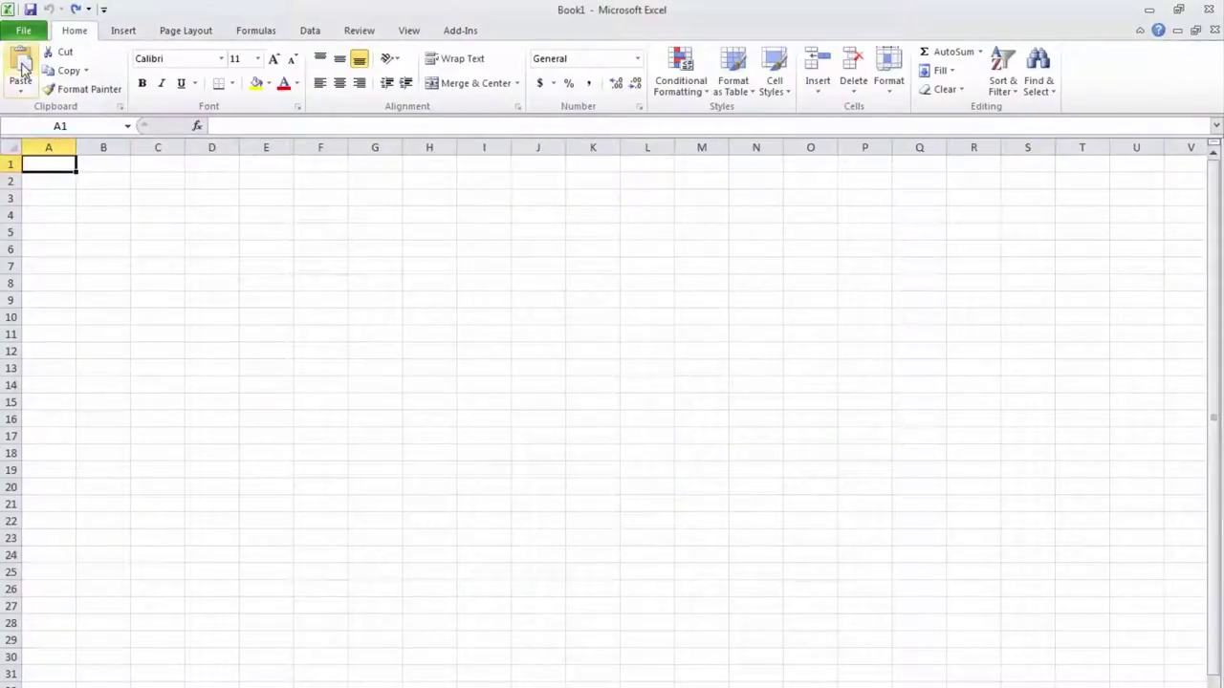
click(23, 67)
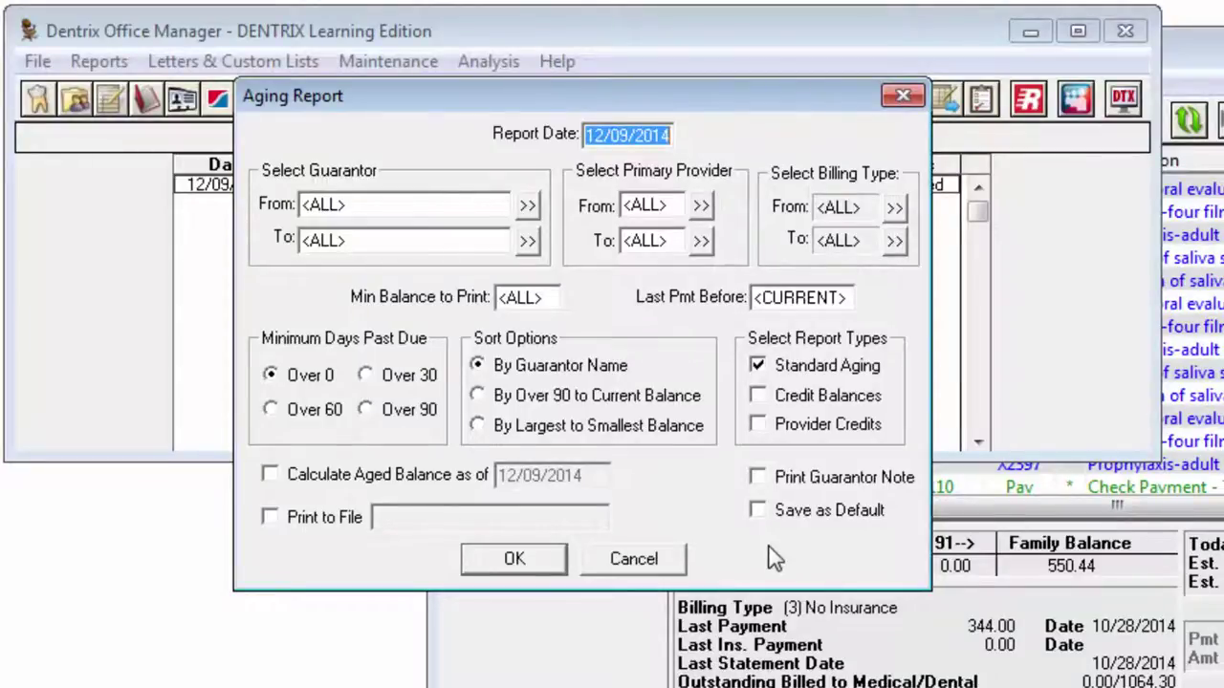
Add Credit Balances to the aging reports and preview the Credit Balance Report totalling -575.44.
click(758, 395)
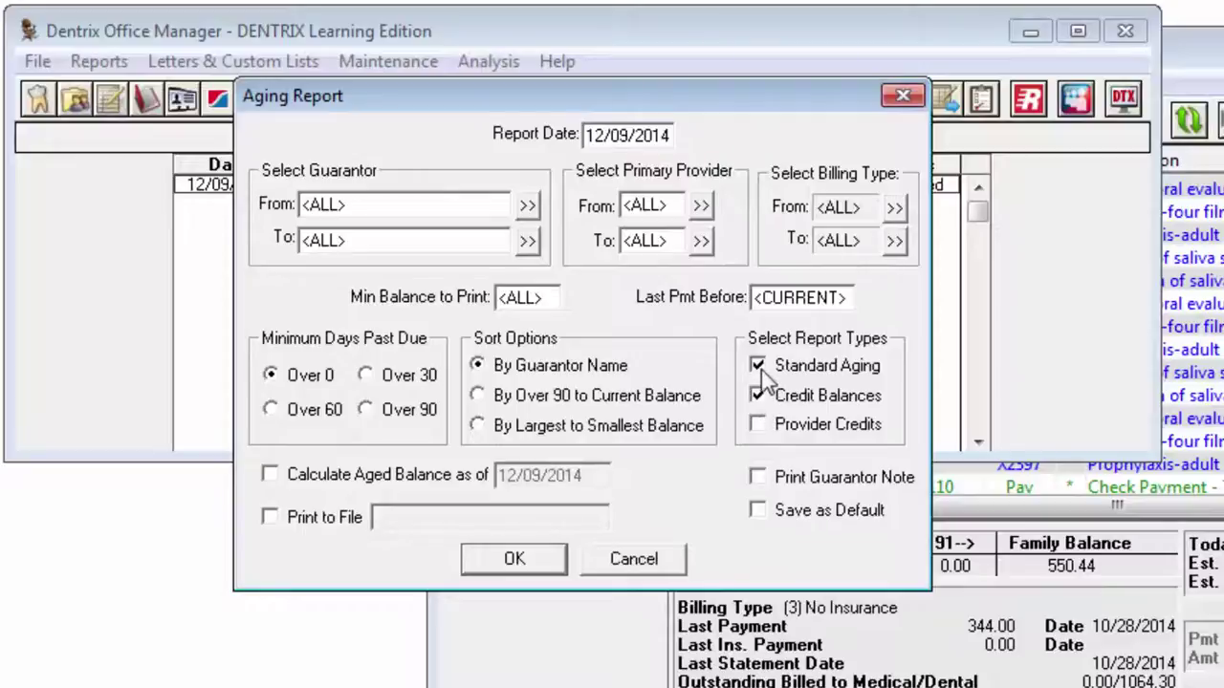
click(513, 560)
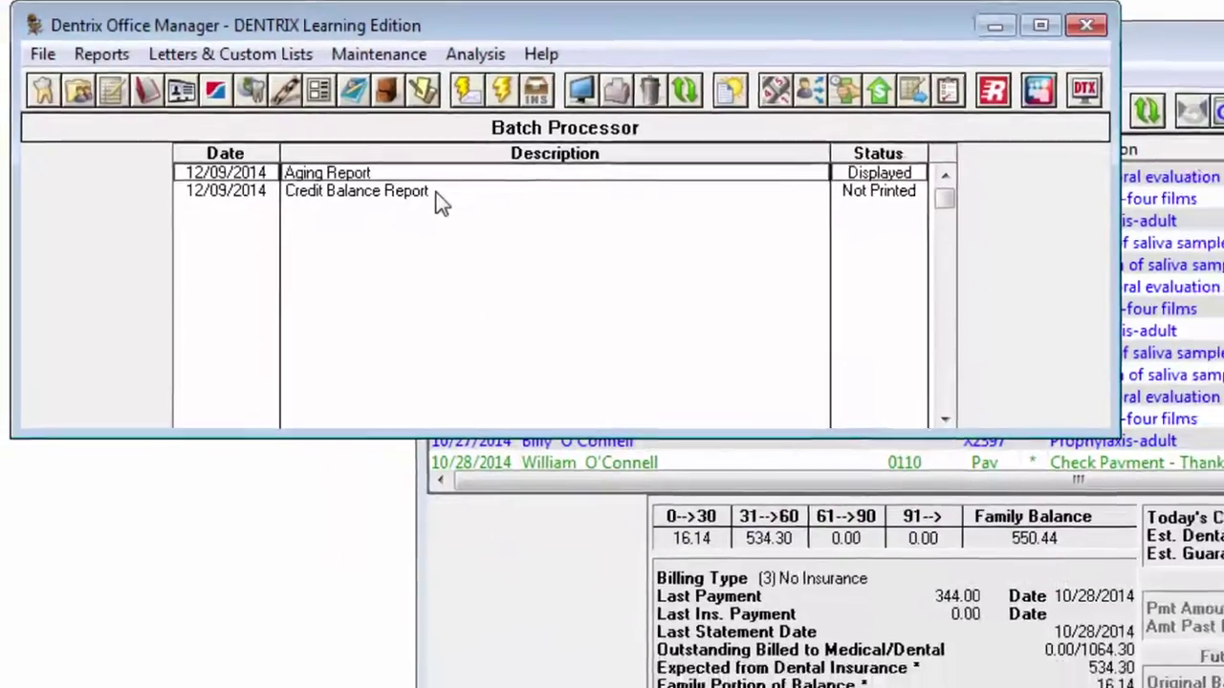
click(442, 203)
double_click(378, 128)
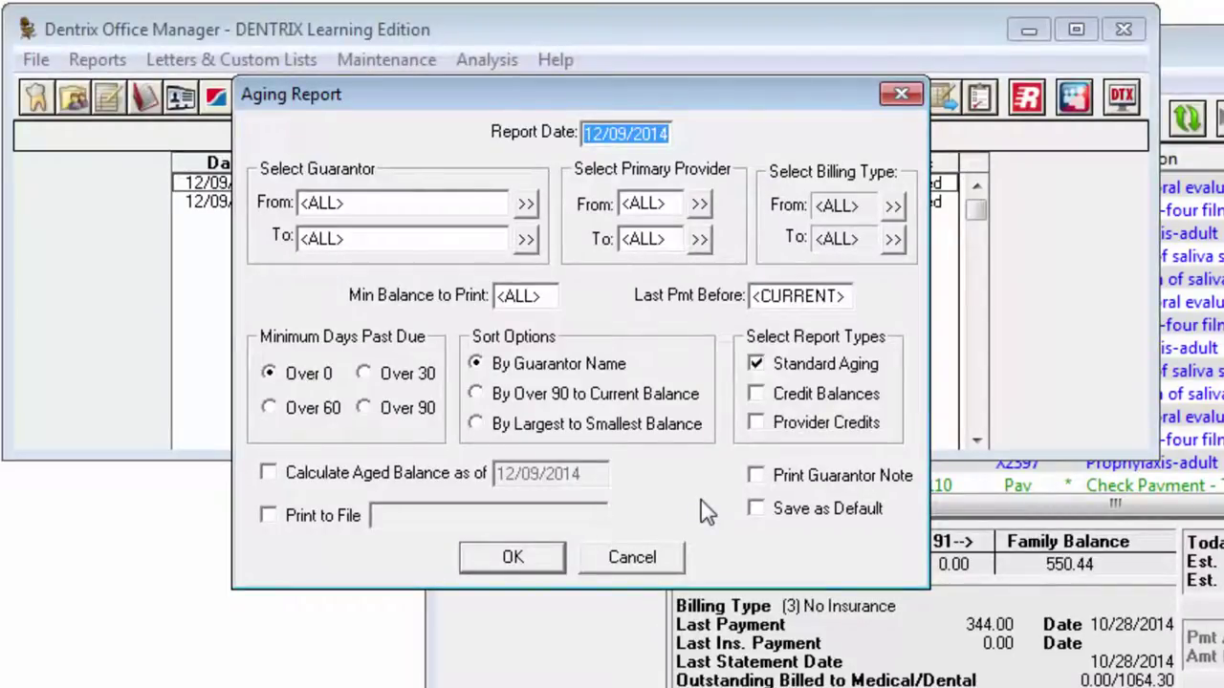
Generate a Provider Credits-only report and preview it.
click(764, 421)
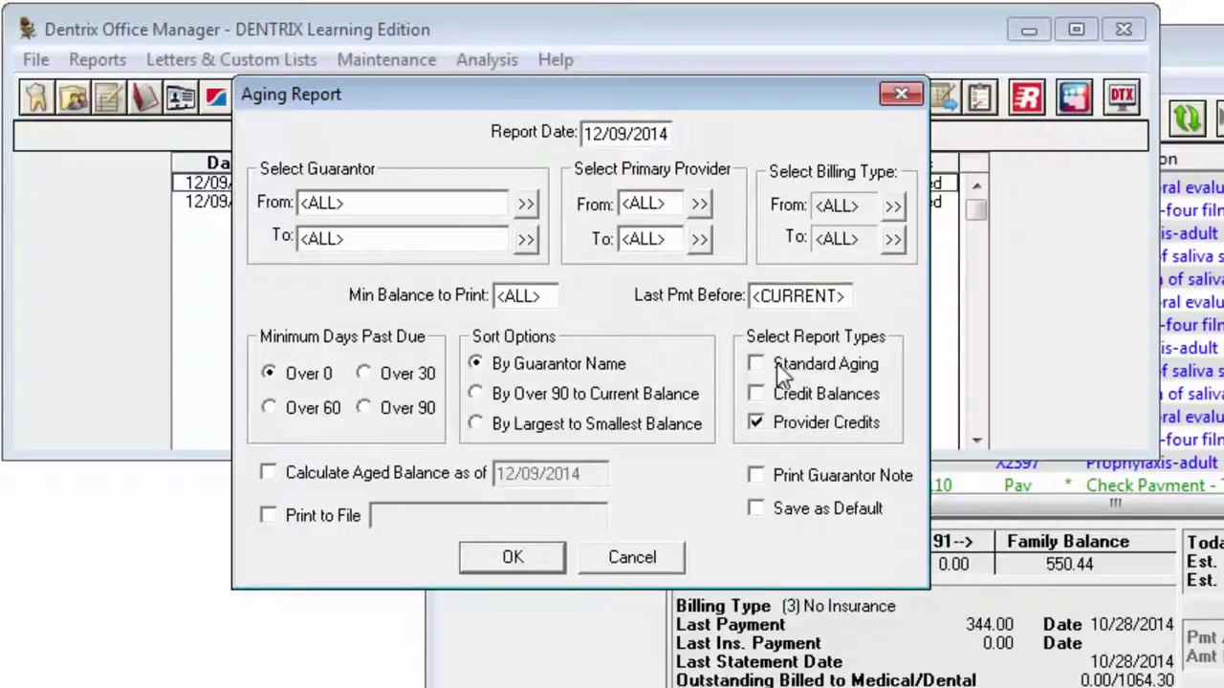
click(562, 564)
double_click(385, 227)
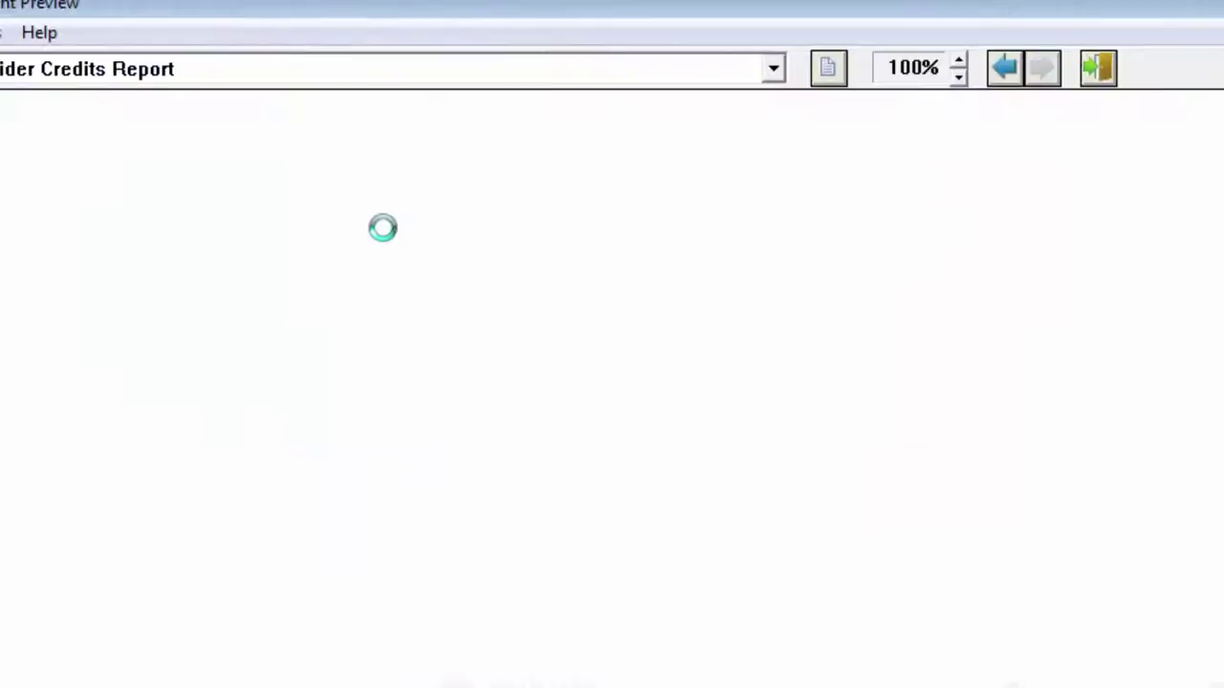